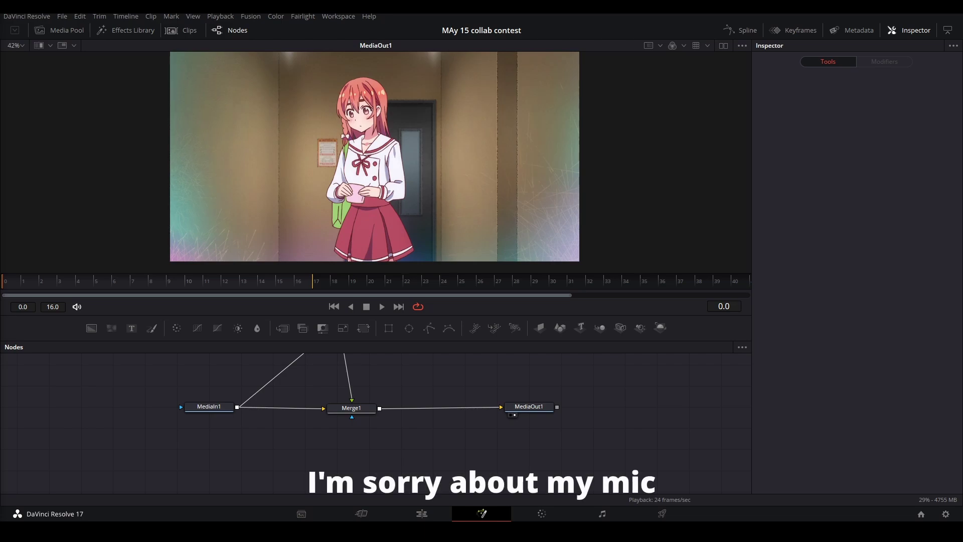
Select the Glow2 node in the finished composition and raise its Glow amount.
drag(381, 425, 354, 373)
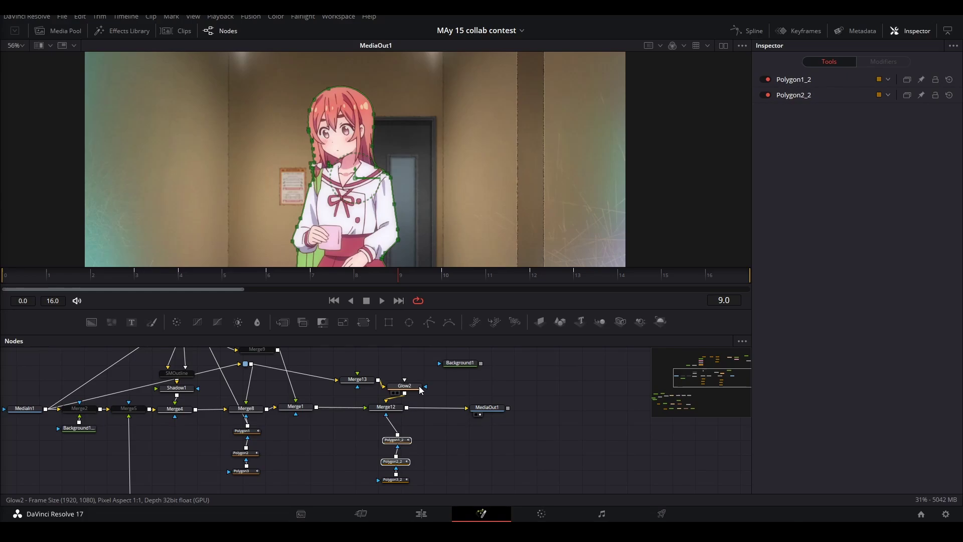
click(420, 388)
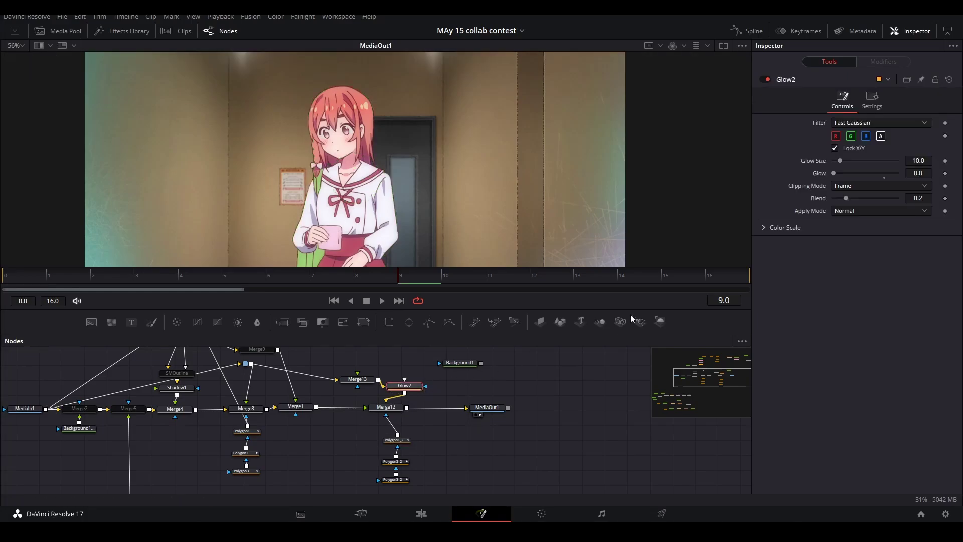
drag(834, 173, 916, 174)
Enable the bypassed Merge5, SMOutline and Merge9 nodes in the node graph.
click(129, 408)
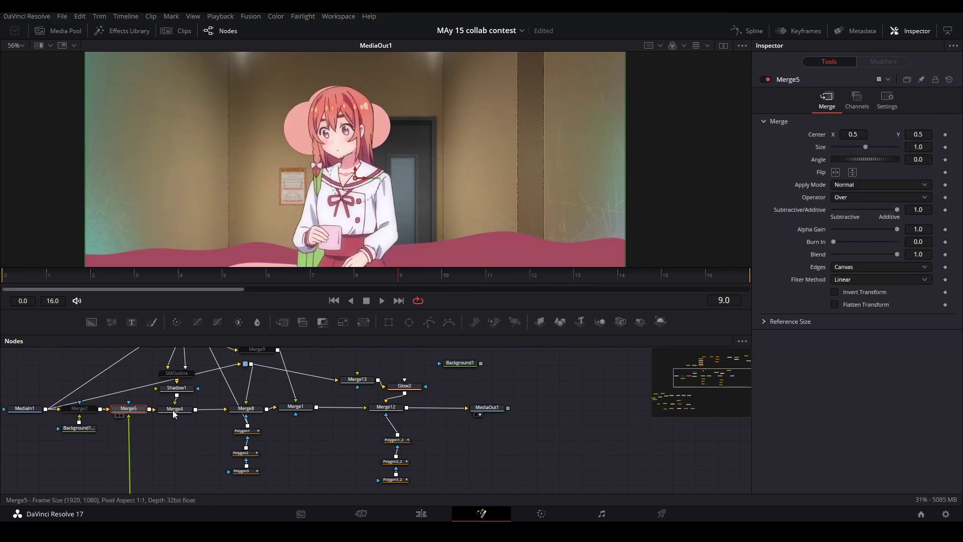
scroll(375, 194, down, 2)
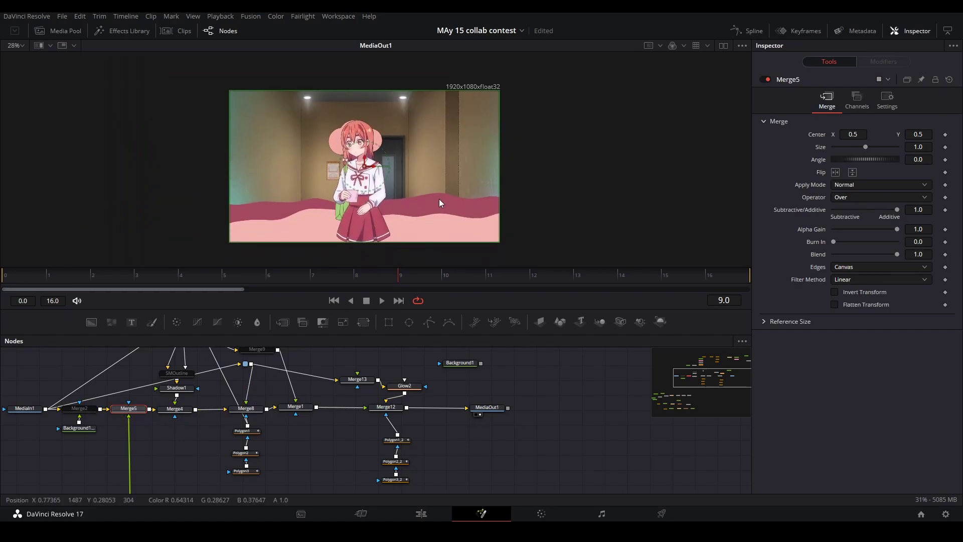
click(177, 374)
key(ctrl+p)
scroll(177, 386, up, 3)
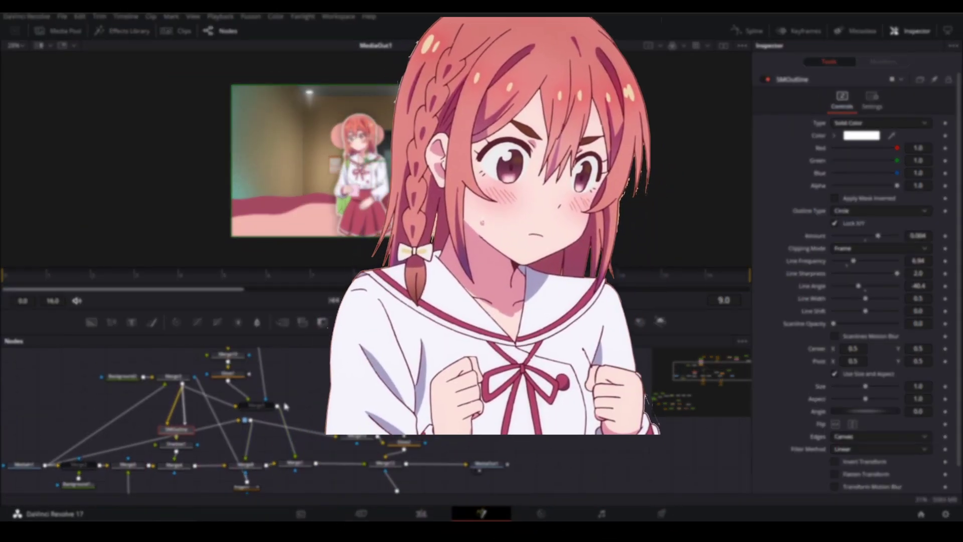
click(256, 405)
key(ctrl+p)
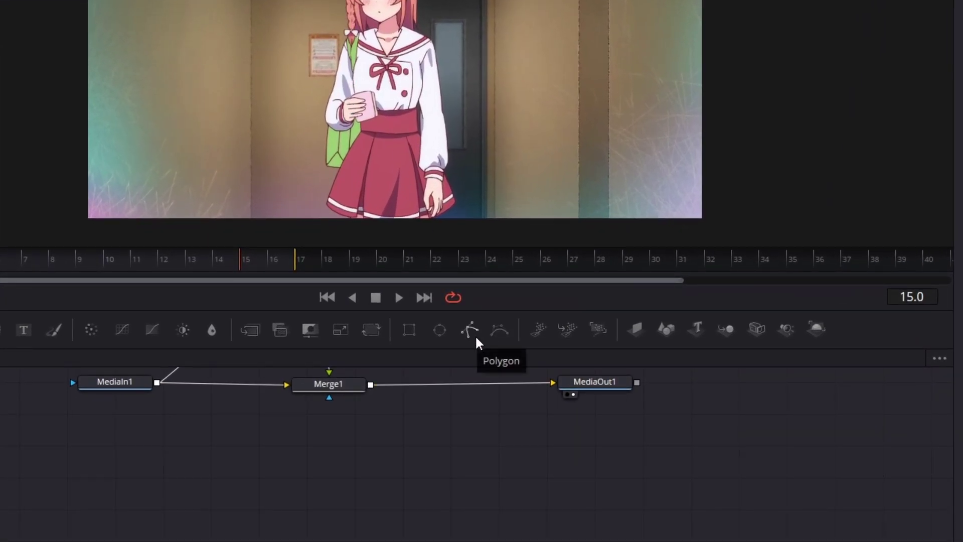
Add a Polygon mask node below Merge1, go to frame 0 and enlarge the viewer.
drag(475, 335, 361, 499)
drag(229, 468, 226, 509)
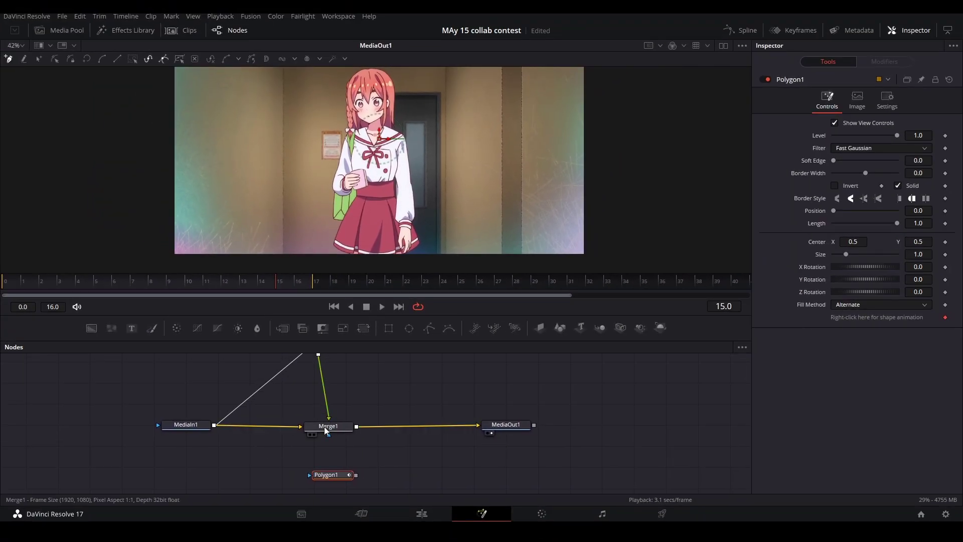
drag(299, 436, 319, 376)
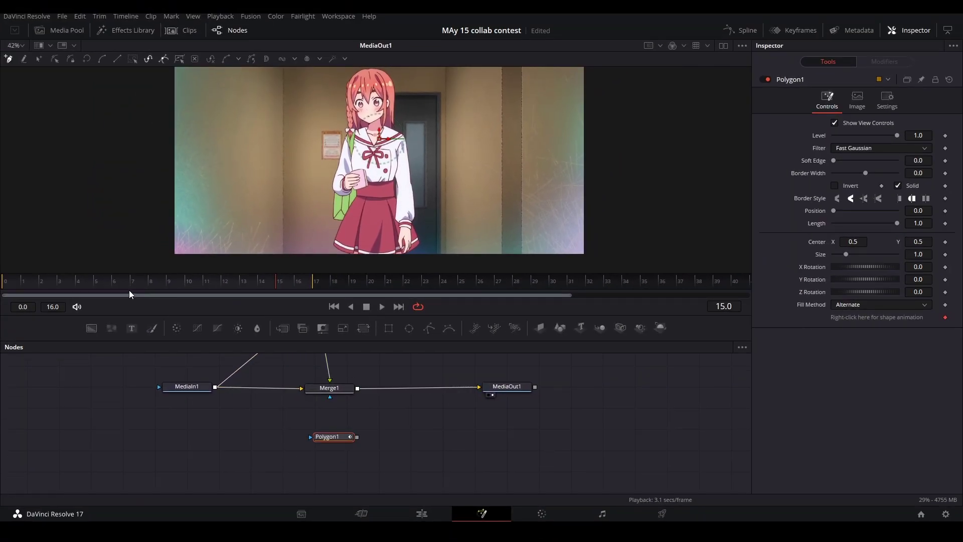
click(21, 287)
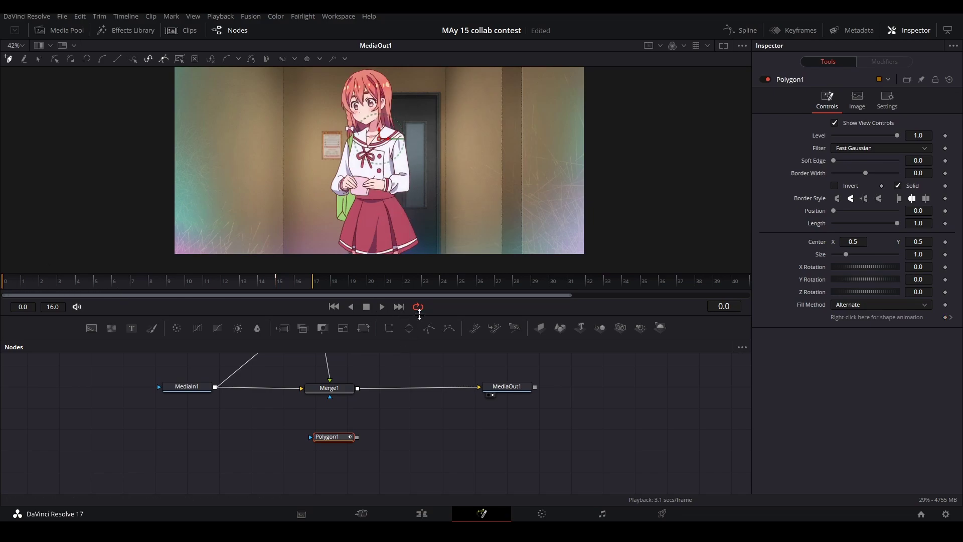
drag(420, 314, 420, 363)
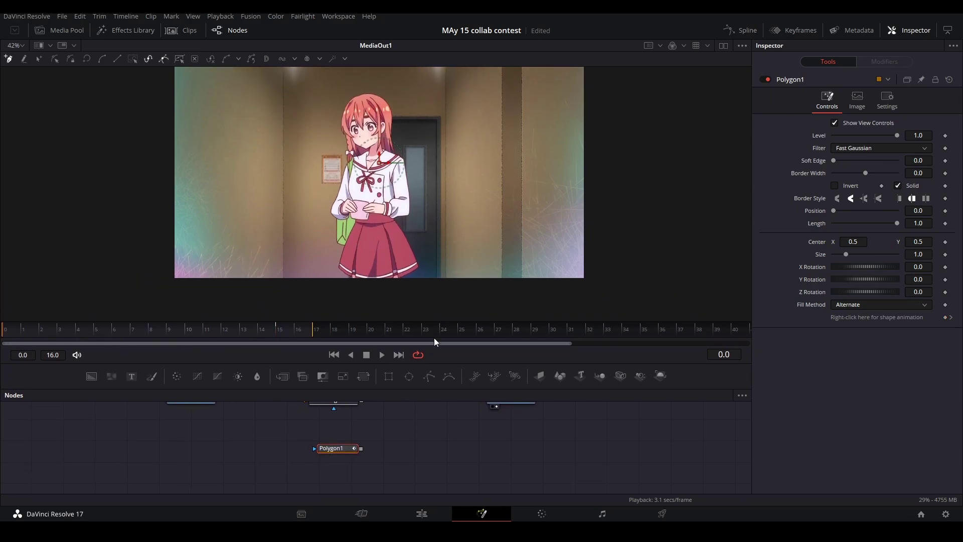
Start the polygon mask with a point where the skirt hem meets the leg and another at the skirt's outer corner.
mouse_move(367, 252)
mouse_down()
mouse_move(382, 235)
mouse_move(368, 236)
mouse_up()
scroll(366, 239, up, 8)
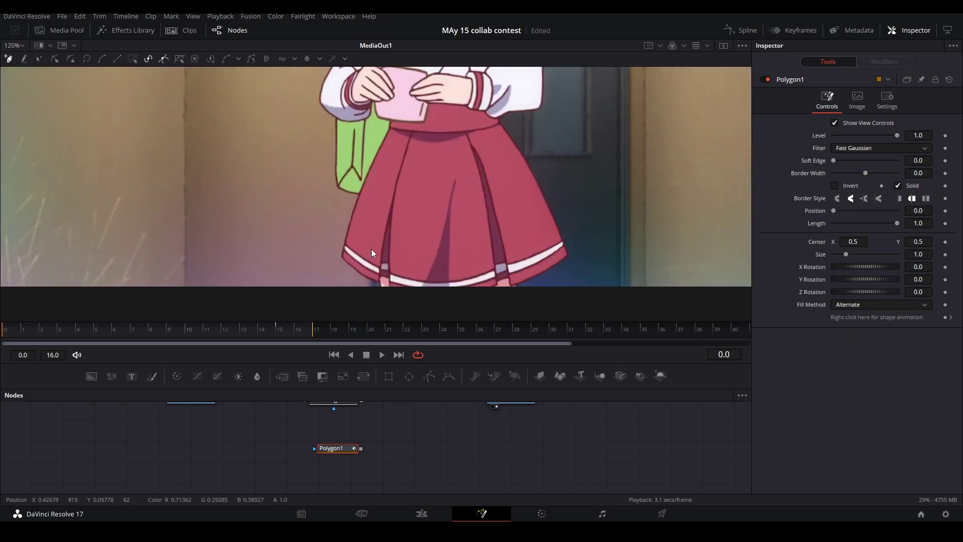
drag(374, 257, 381, 201)
scroll(395, 199, up, 3)
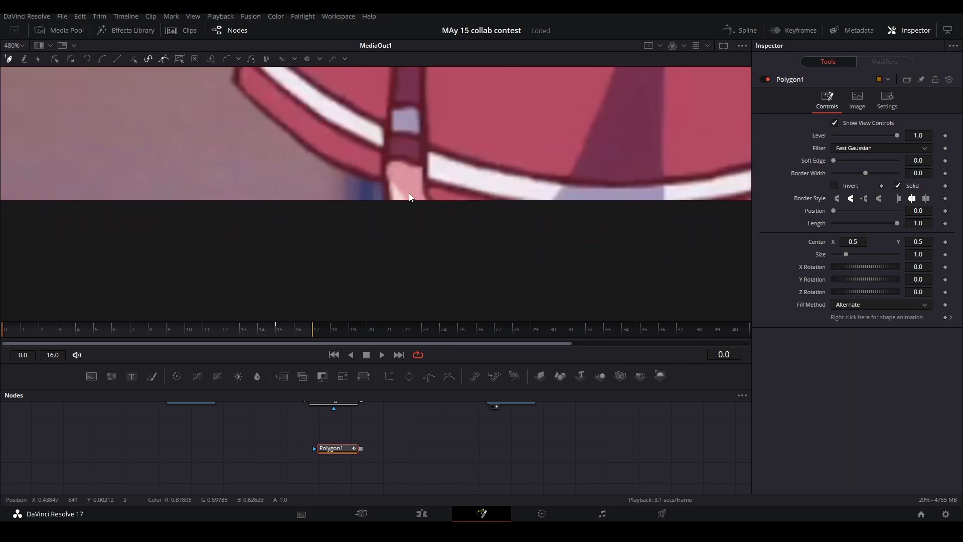
drag(540, 76, 533, 191)
drag(457, 260, 382, 176)
drag(268, 184, 330, 150)
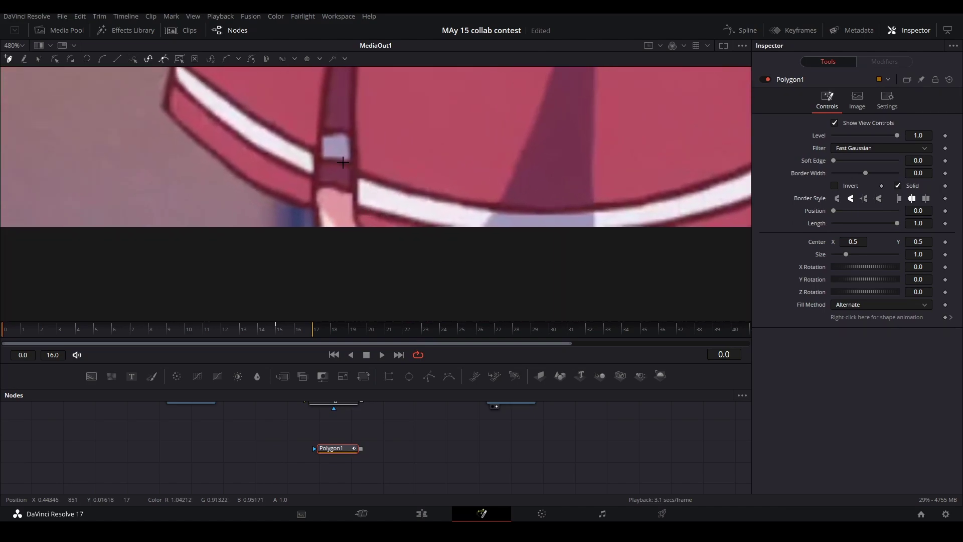
drag(227, 170, 280, 243)
drag(236, 139, 241, 164)
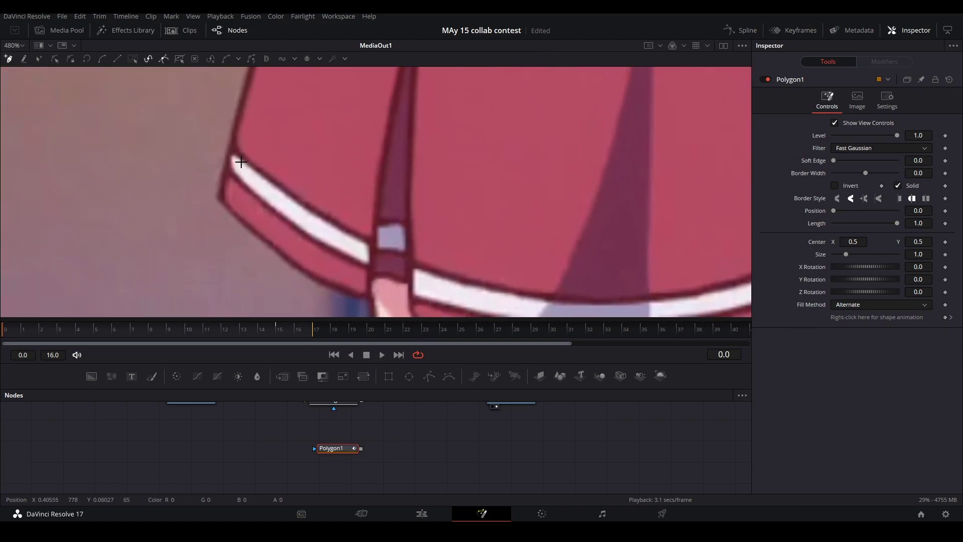
drag(317, 225, 292, 143)
scroll(323, 218, up, 2)
drag(323, 229, 386, 281)
drag(326, 250, 398, 306)
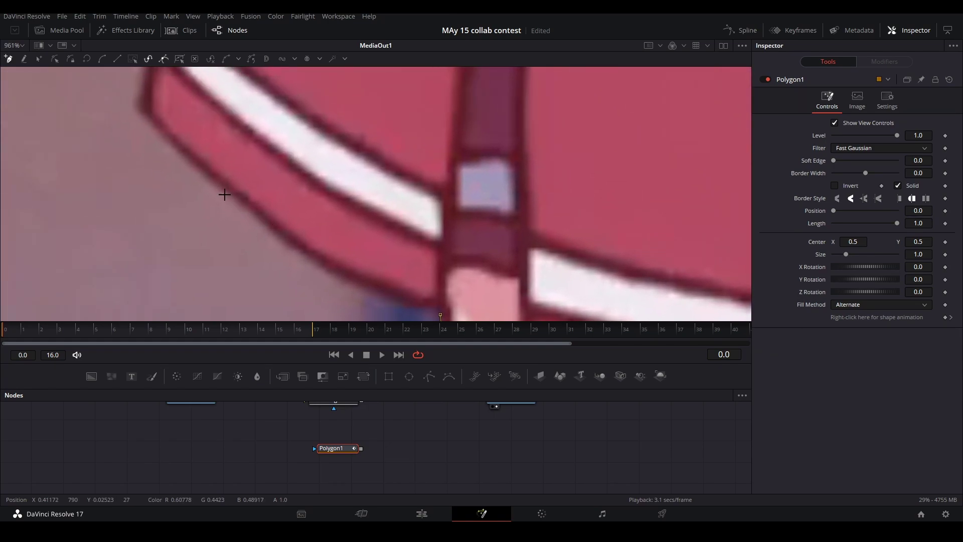
click(133, 104)
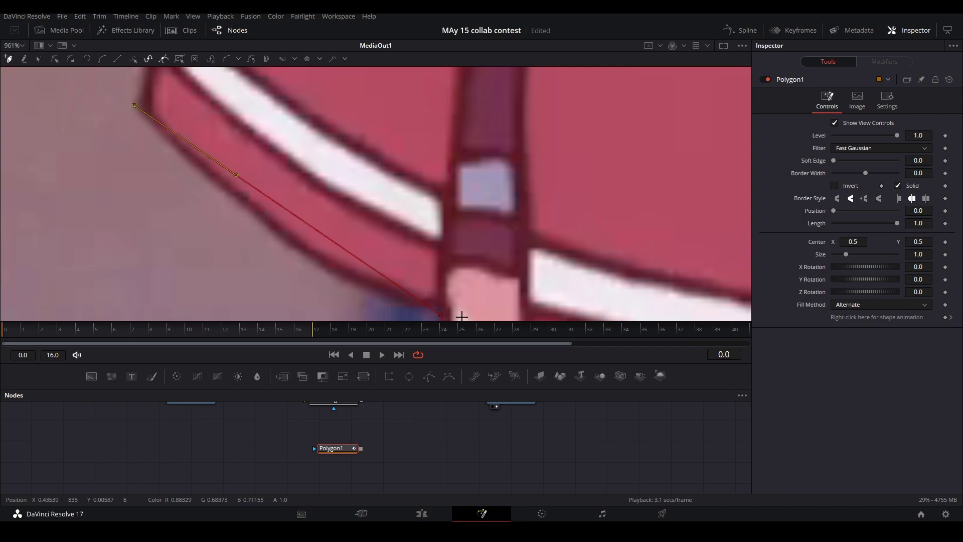
Trace the mask from the skirt's corner up past the green bag, sleeve and braid to the hair.
drag(462, 317, 458, 223)
scroll(393, 223, up, 3)
scroll(457, 227, down, 1)
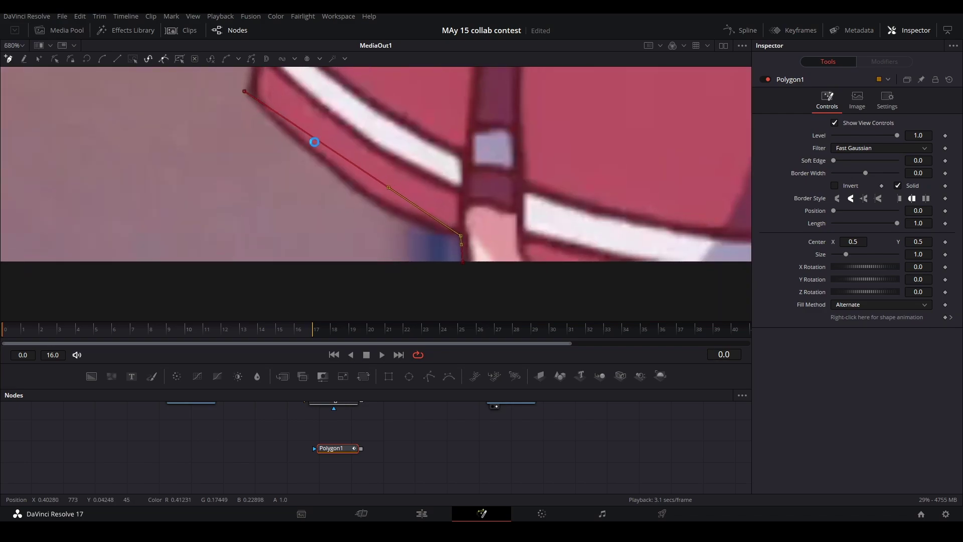
scroll(396, 231, up, 2)
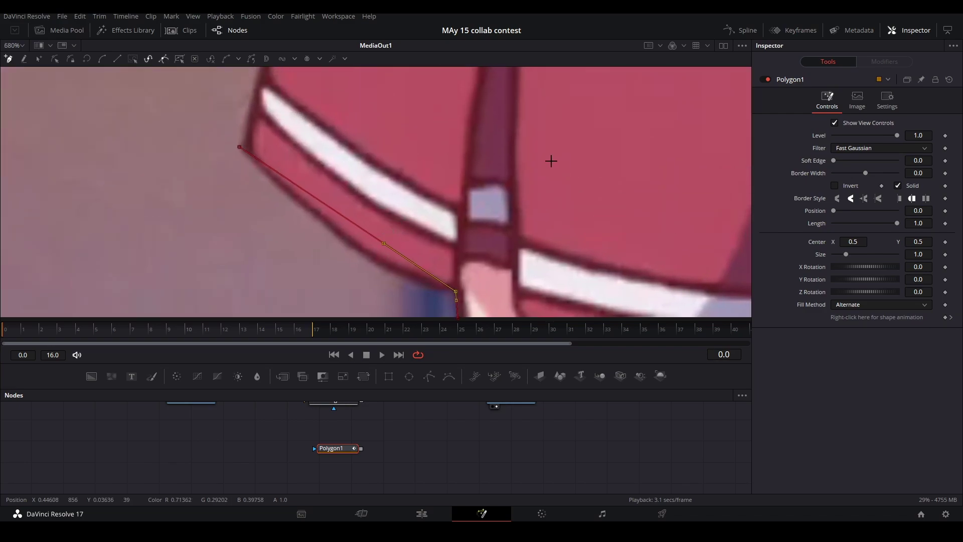
drag(389, 193, 387, 211)
drag(365, 159, 393, 179)
scroll(280, 196, up, 6)
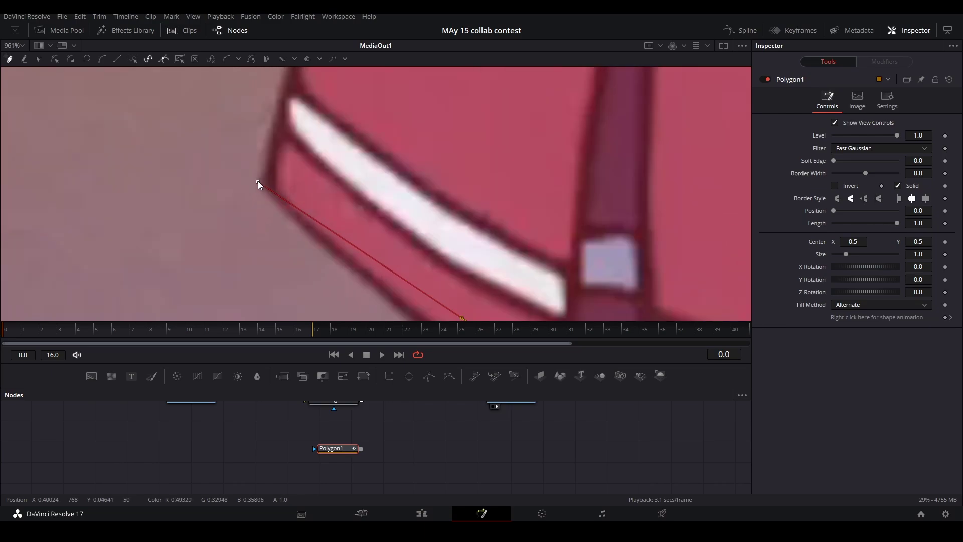
scroll(258, 184, down, 8)
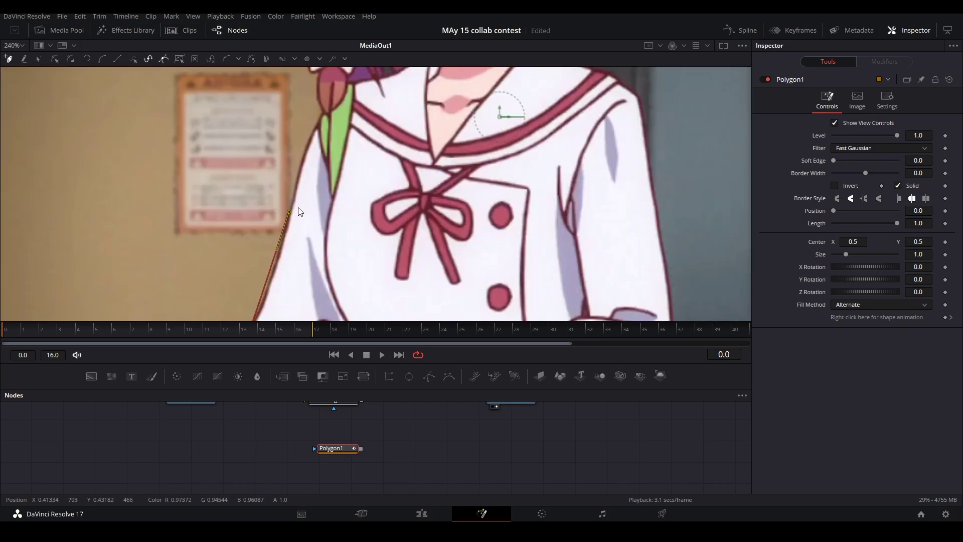
scroll(295, 218, up, 2)
scroll(371, 147, up, 1)
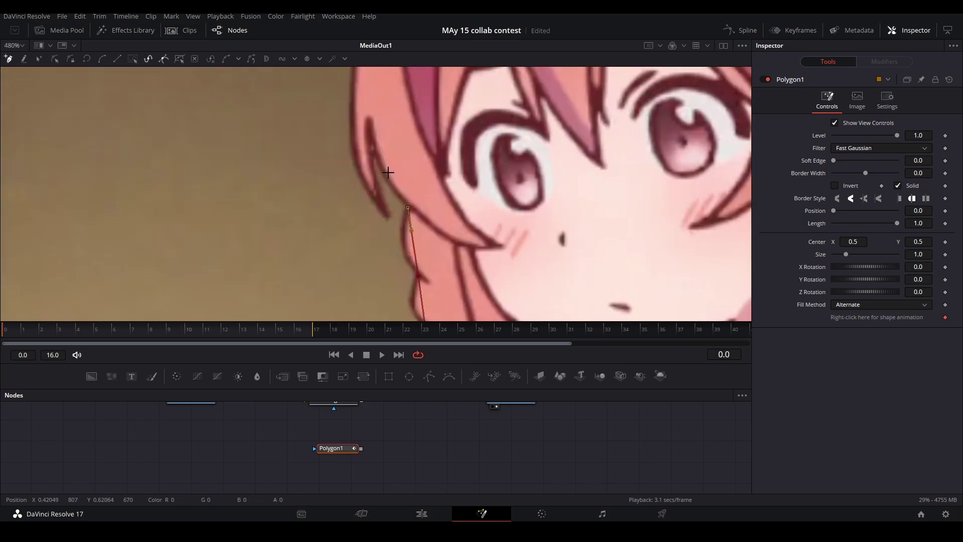
drag(371, 147, 304, 204)
drag(304, 100, 301, 157)
Continue the mask around the hair and down the door-side shoulder and sleeve to the waist.
drag(502, 281, 281, 151)
drag(351, 301, 267, 211)
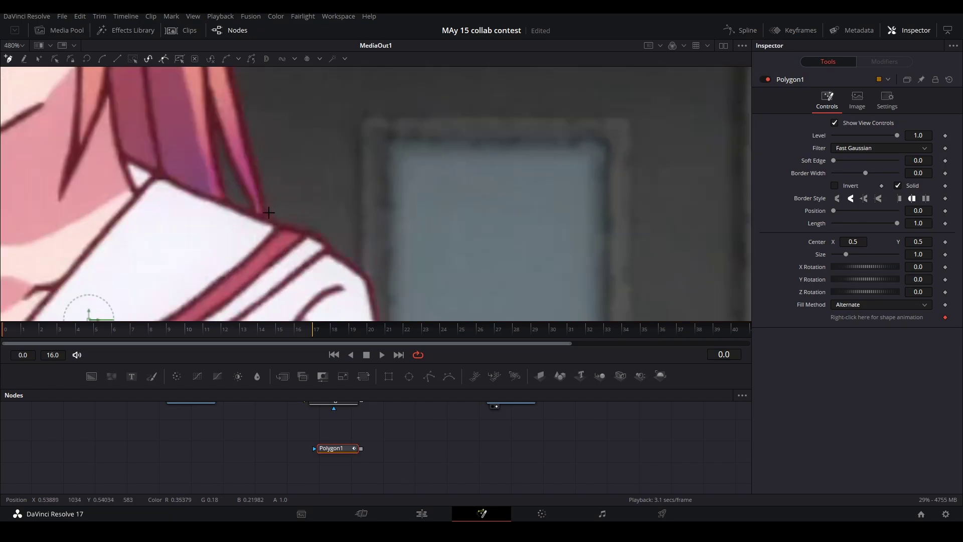
drag(267, 301, 226, 228)
drag(231, 311, 219, 267)
scroll(66, 291, up, 3)
drag(67, 291, 287, 198)
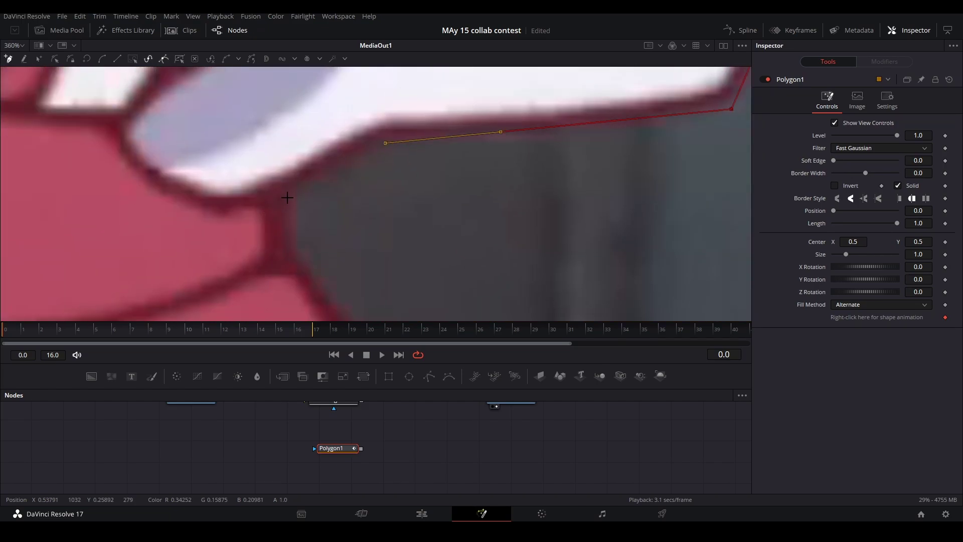
click(287, 197)
Trace the door-side edge of the skirt, run the mask below the frame and close it at the starting point.
drag(351, 301, 201, 75)
click(228, 189)
scroll(267, 257, up, 2)
click(267, 257)
drag(151, 216, 417, 226)
scroll(250, 182, down, 4)
click(138, 241)
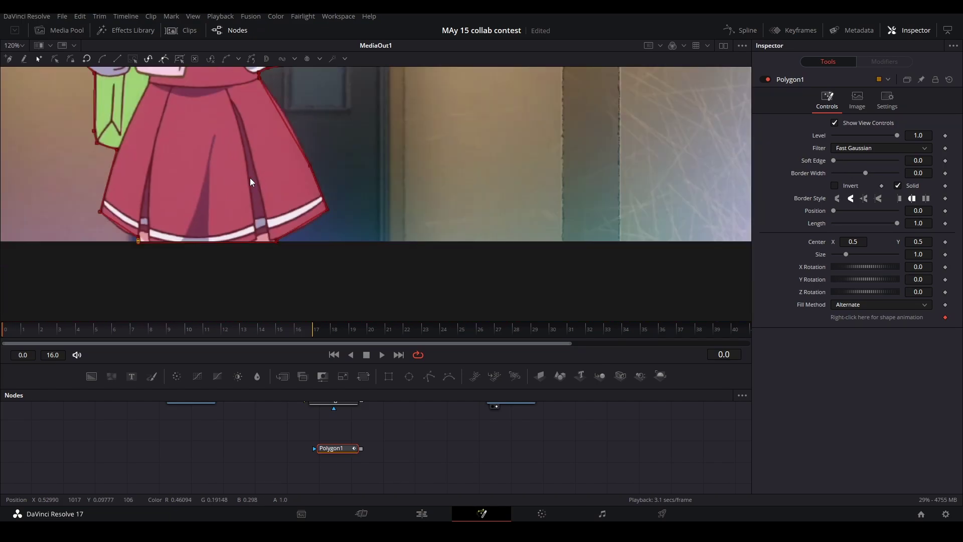
Enlarge the viewer and bend the mask's straight segment at the skirt's bag-side corner to follow the curved hem.
scroll(250, 178, up, 8)
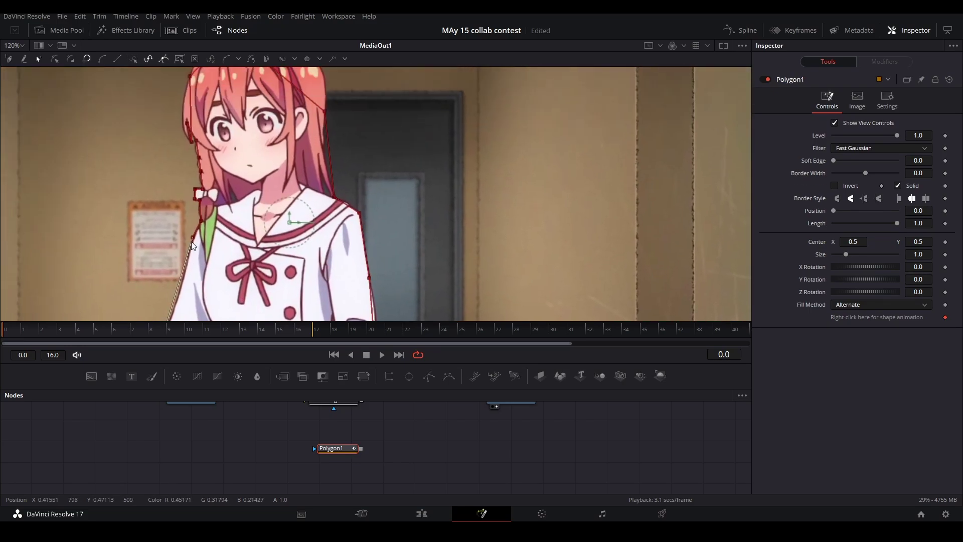
drag(206, 201, 226, 204)
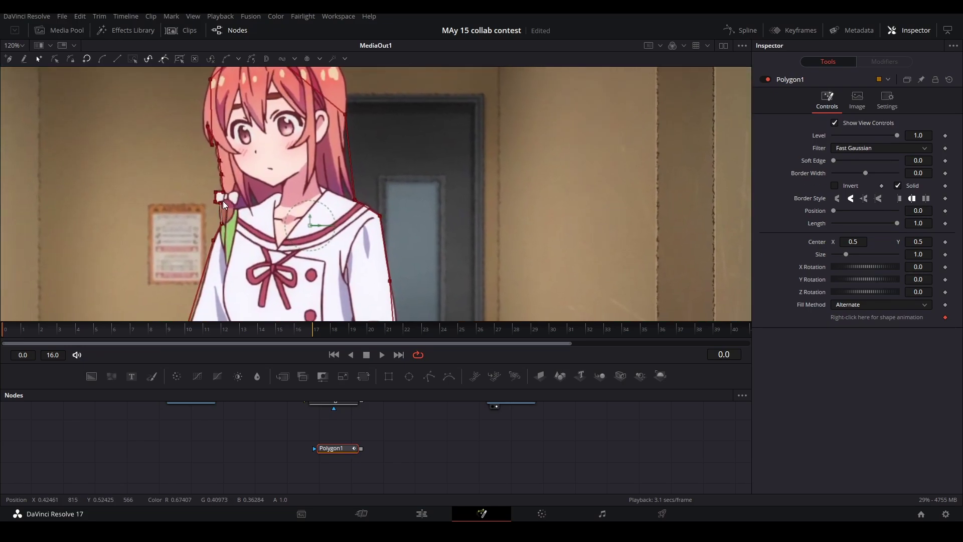
scroll(222, 200, up, 10)
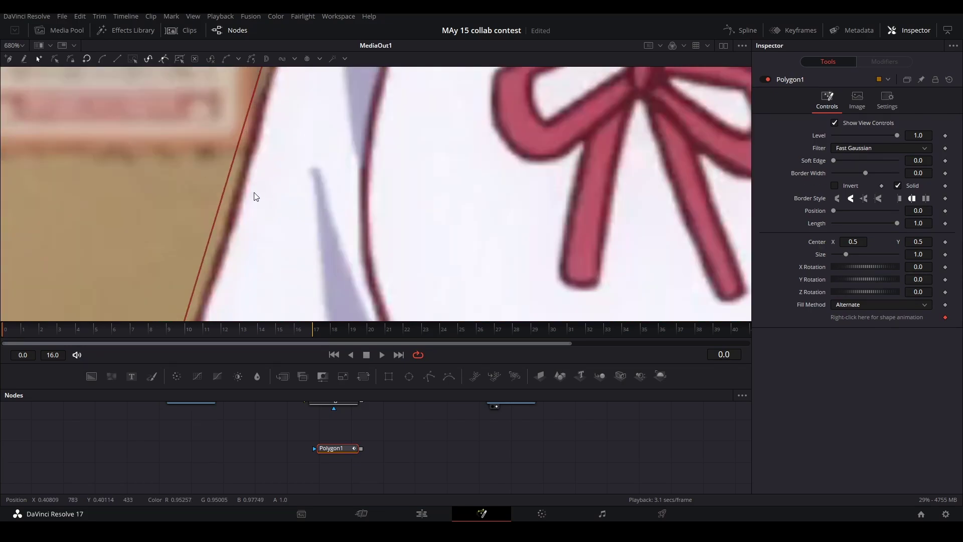
scroll(256, 202, down, 5)
drag(398, 388, 398, 468)
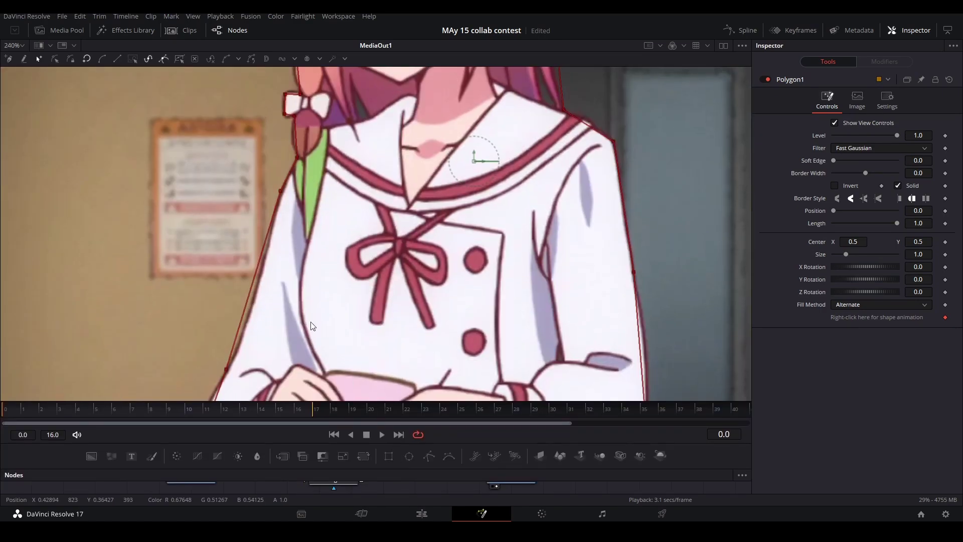
scroll(315, 228, down, 5)
scroll(260, 206, down, 4)
scroll(284, 232, up, 6)
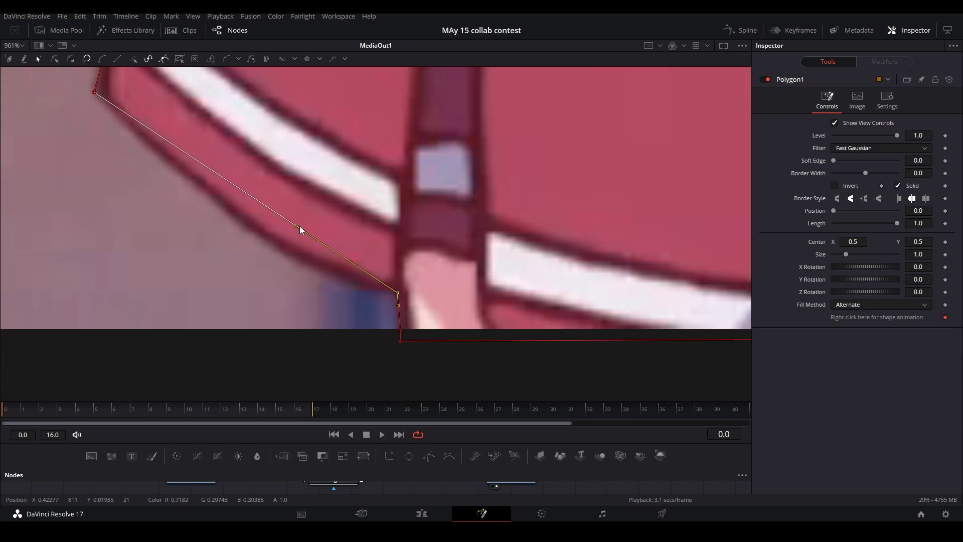
drag(296, 227, 275, 273)
drag(156, 142, 168, 322)
mouse_move(255, 146)
mouse_down()
mouse_move(186, 153)
mouse_move(243, 172)
mouse_move(200, 176)
mouse_move(251, 186)
mouse_move(255, 145)
mouse_up()
Adjust the curve handles of the mask point where the green bag meets the skirt to fit both edges.
scroll(151, 209, down, 3)
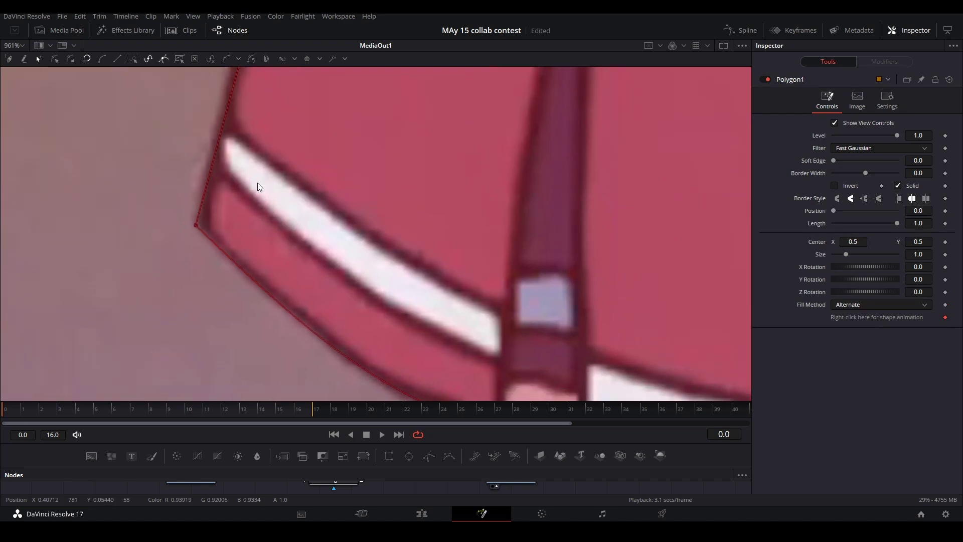
scroll(256, 189, up, 6)
scroll(239, 202, down, 1)
scroll(266, 207, up, 1)
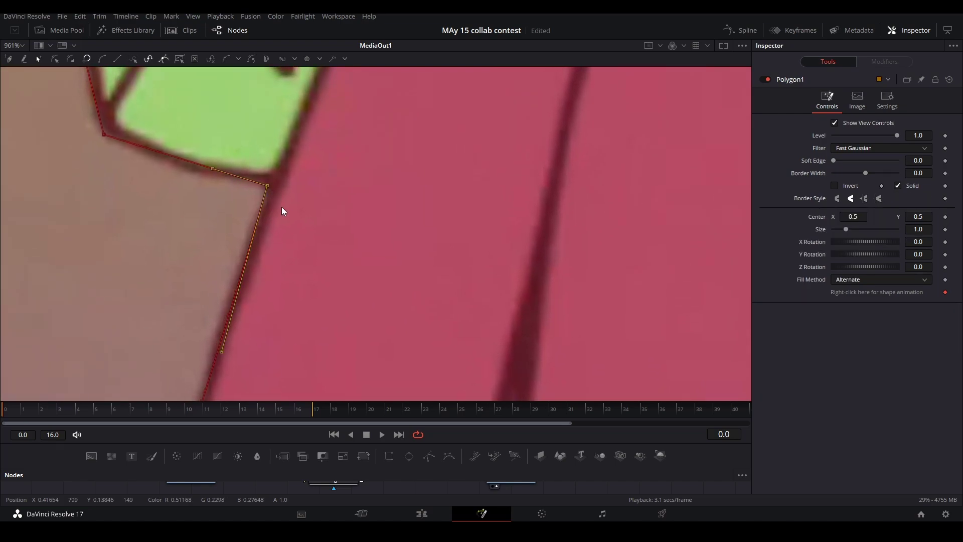
drag(306, 293, 254, 175)
drag(221, 350, 219, 306)
drag(180, 135, 258, 207)
Fit the mask along the green bag's outer side and around the rounded lower sleeve.
drag(190, 113, 272, 293)
drag(267, 152, 285, 285)
drag(237, 90, 285, 261)
click(195, 144)
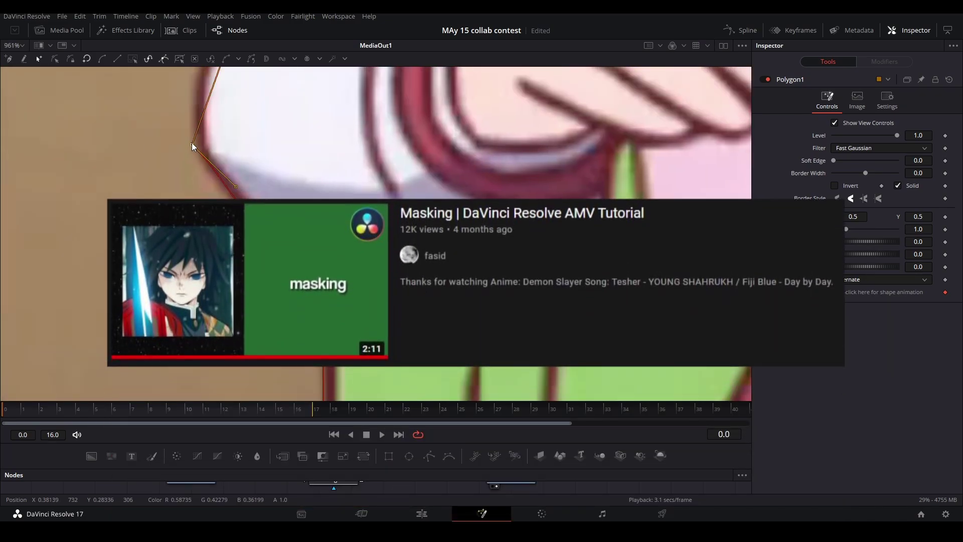
drag(221, 100, 195, 280)
drag(271, 100, 210, 296)
drag(301, 100, 231, 301)
Curve the mask along the upper sleeve and the tip of the braid below the hair bow.
scroll(269, 228, down, 1)
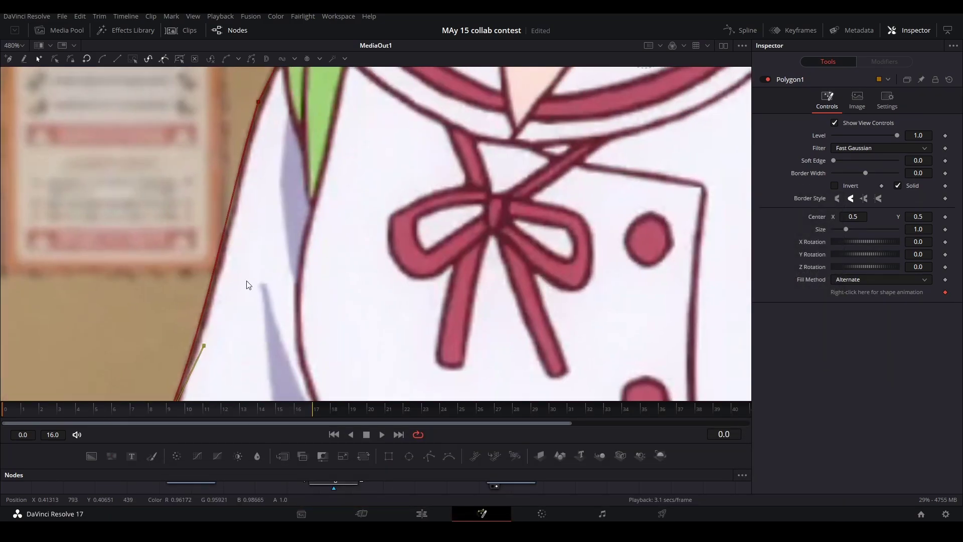
drag(249, 102, 225, 291)
scroll(224, 291, up, 1)
drag(292, 80, 321, 205)
drag(255, 101, 307, 206)
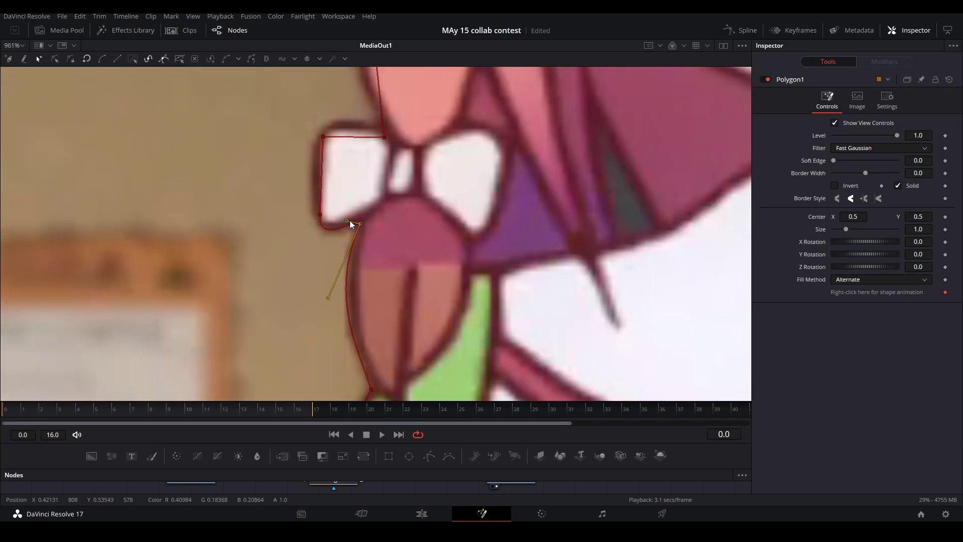
scroll(347, 221, up, 1)
Curve the mask along the braid tip's outer edge and round it around the outer corners of the white hair bow.
drag(319, 330, 307, 263)
drag(295, 185, 343, 338)
drag(345, 298, 340, 298)
click(344, 185)
drag(340, 180, 340, 221)
key(shift+s)
drag(361, 215, 354, 210)
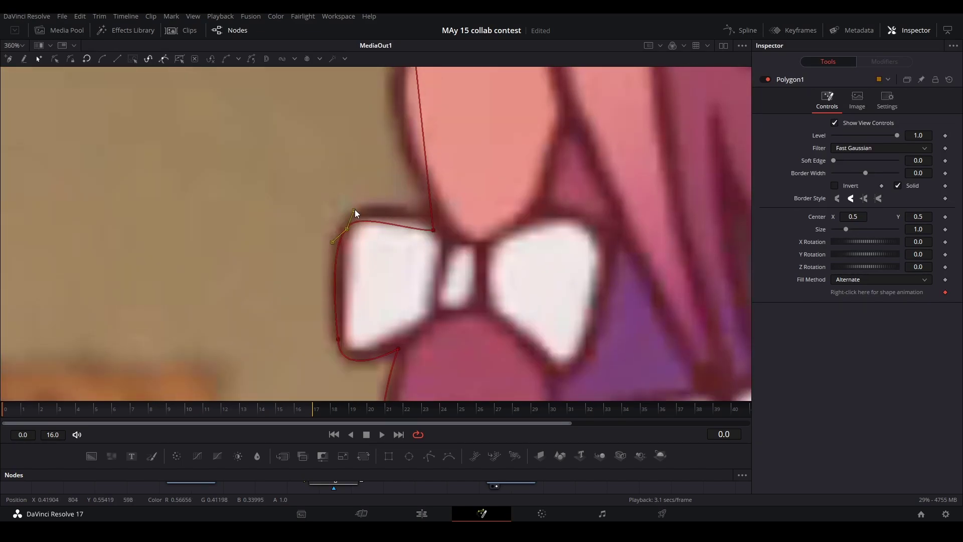
Curve the mask over the crown of the head and down to the hair's door-side edge.
scroll(350, 235, down, 4)
scroll(312, 259, up, 6)
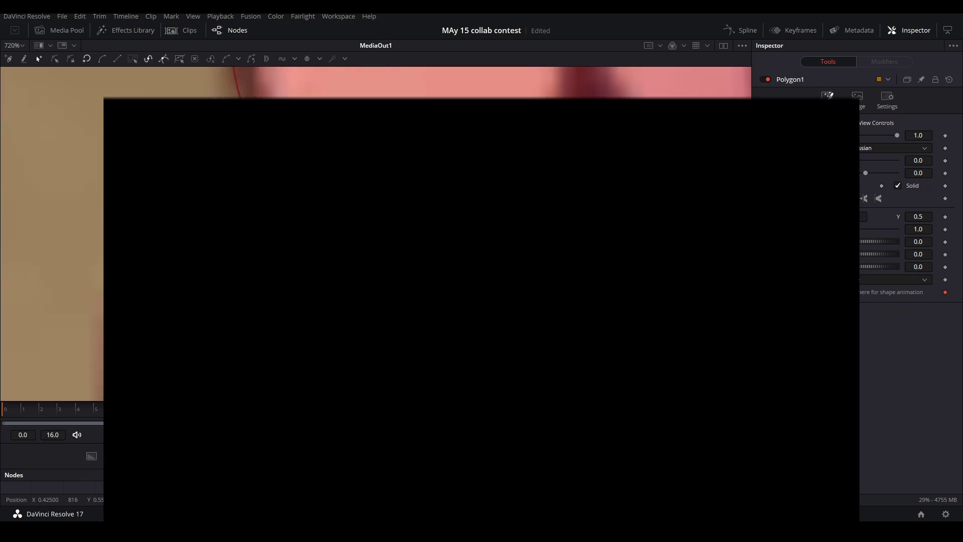
scroll(376, 234, down, 2)
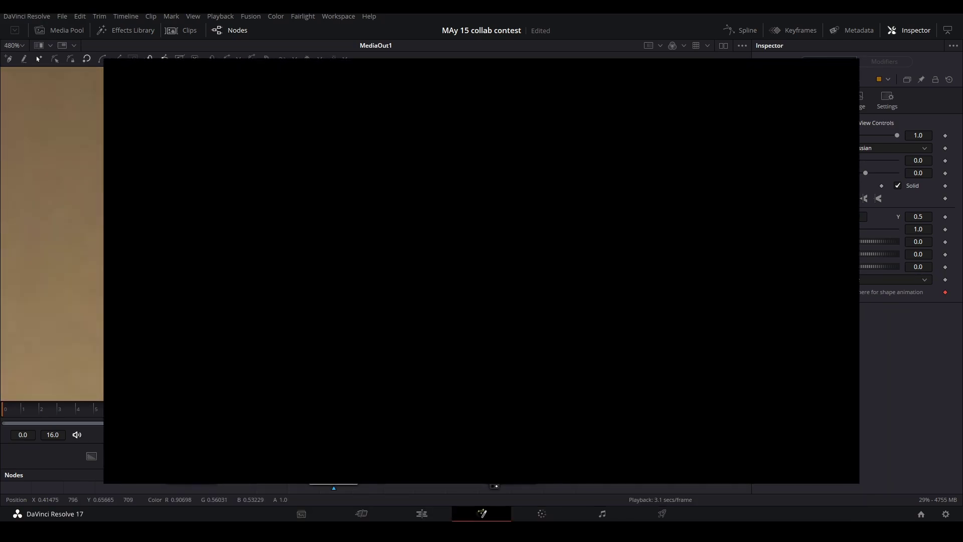
scroll(176, 236, down, 2)
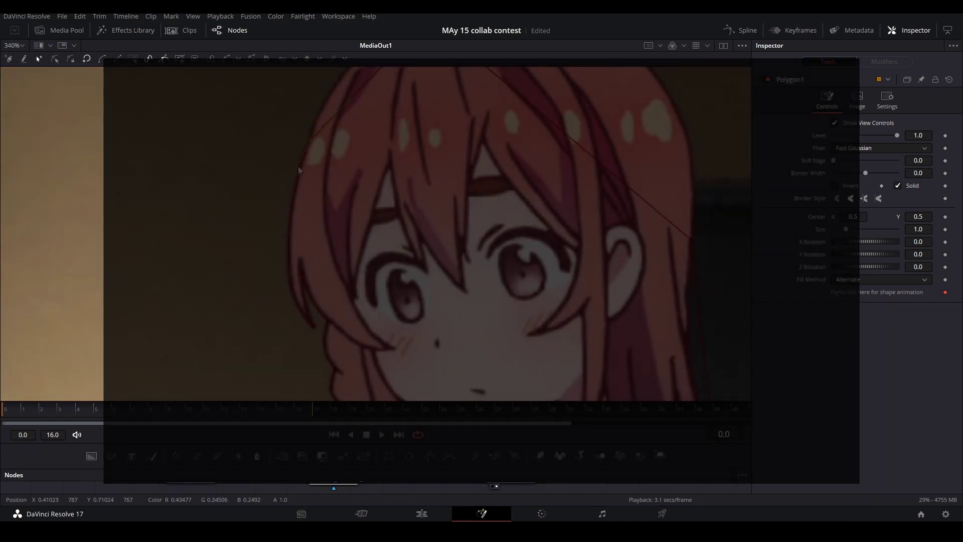
scroll(299, 153, up, 4)
drag(402, 187, 400, 105)
scroll(275, 209, down, 2)
drag(275, 209, 27, 199)
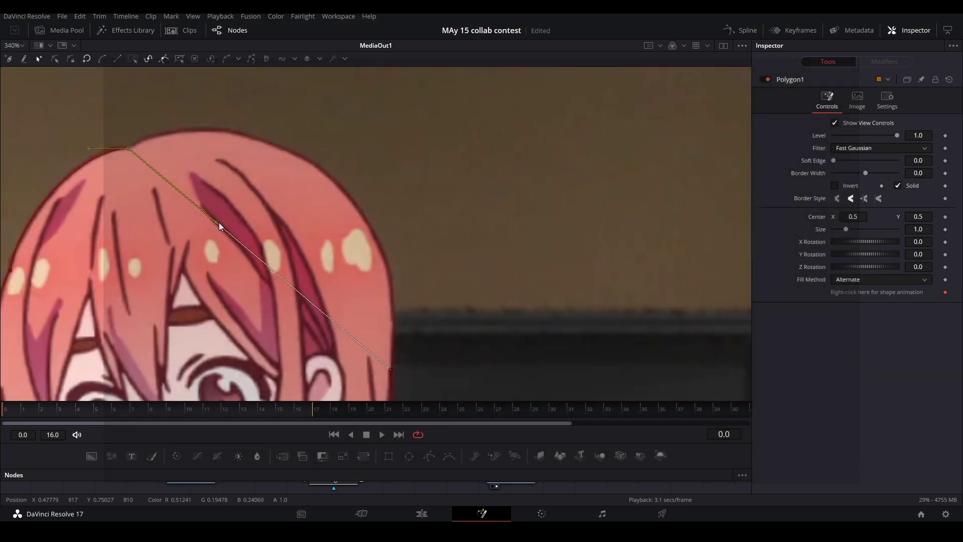
drag(216, 221, 250, 132)
drag(400, 352, 326, 254)
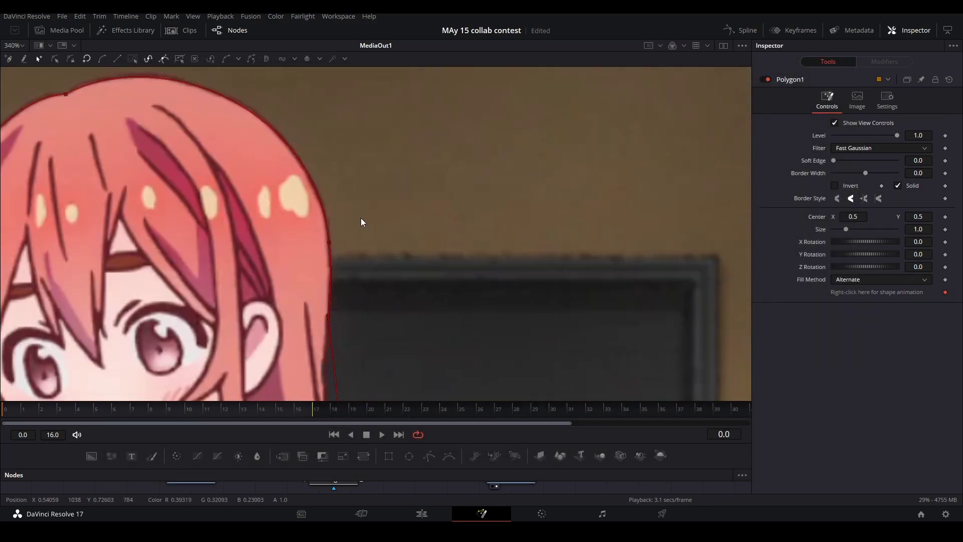
Fit the mask along the door-side hair, shoulder and sleeve down towards the cuff.
drag(340, 374, 308, 183)
scroll(351, 351, up, 1)
click(307, 368)
scroll(301, 281, up, 2)
drag(432, 376, 309, 135)
drag(235, 219, 285, 244)
scroll(285, 244, down, 3)
drag(348, 371, 134, 85)
scroll(51, 233, down, 1)
scroll(52, 234, up, 4)
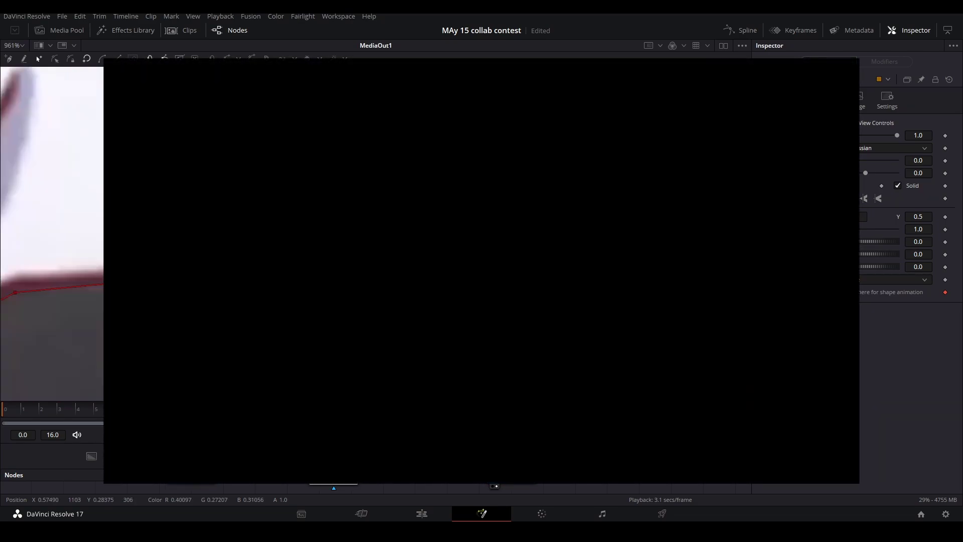
Fit the mask around the door-side corner of the skirt hem and review the complete outline.
scroll(261, 198, down, 4)
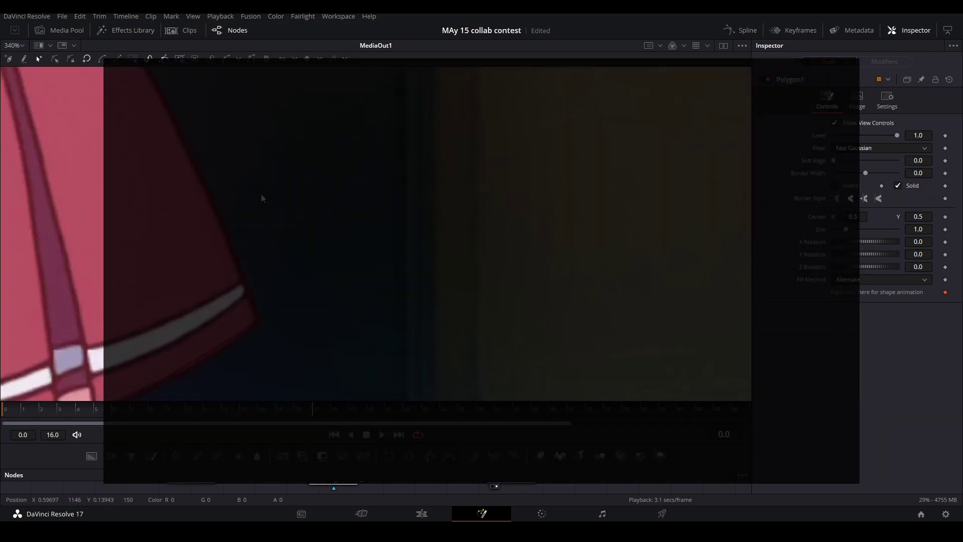
scroll(221, 361, up, 2)
drag(221, 361, 243, 332)
scroll(243, 332, down, 4)
scroll(349, 226, up, 3)
drag(348, 226, 424, 170)
scroll(399, 176, down, 3)
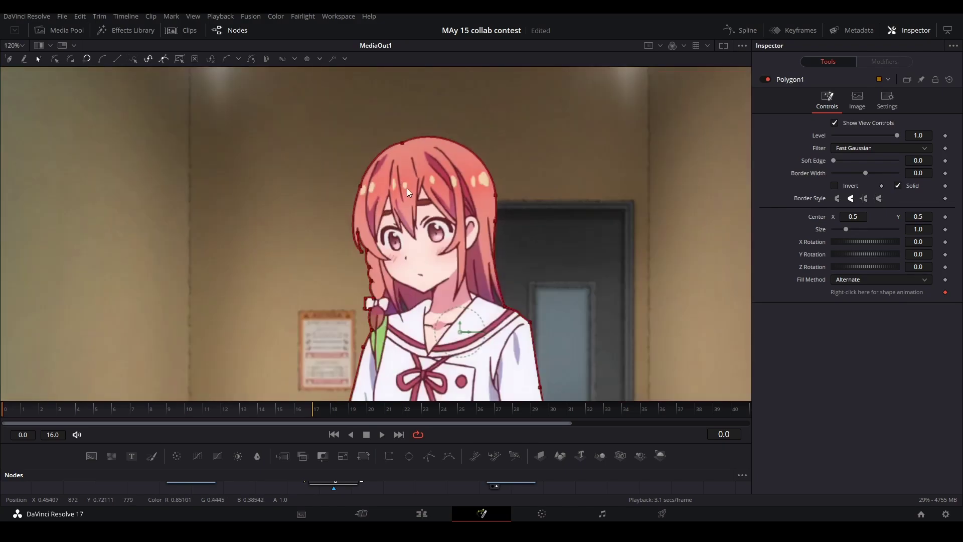
scroll(342, 190, up, 2)
scroll(342, 190, down, 2)
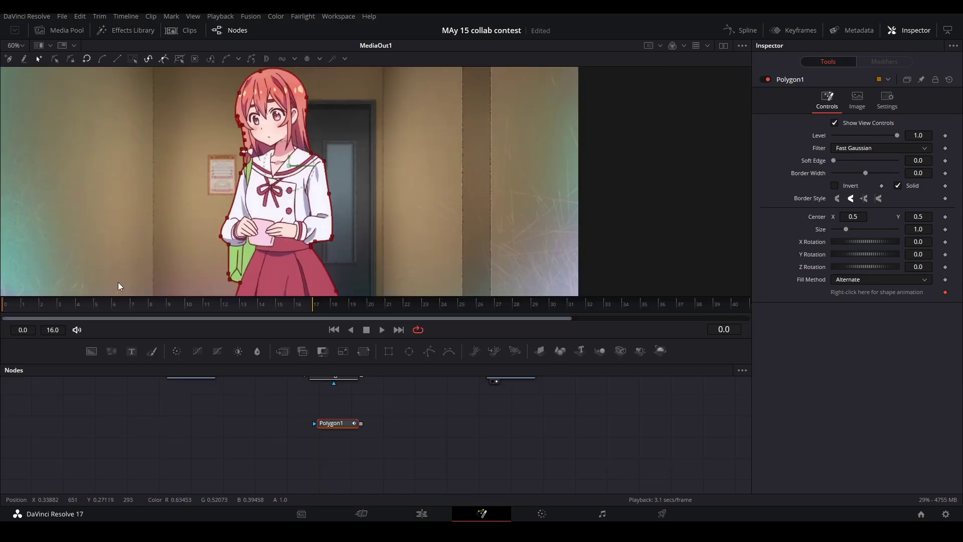
Locate the frame where the character's pose changes and set mask shape keyframes at frames 3 and 4.
drag(26, 307, 78, 301)
click(933, 420)
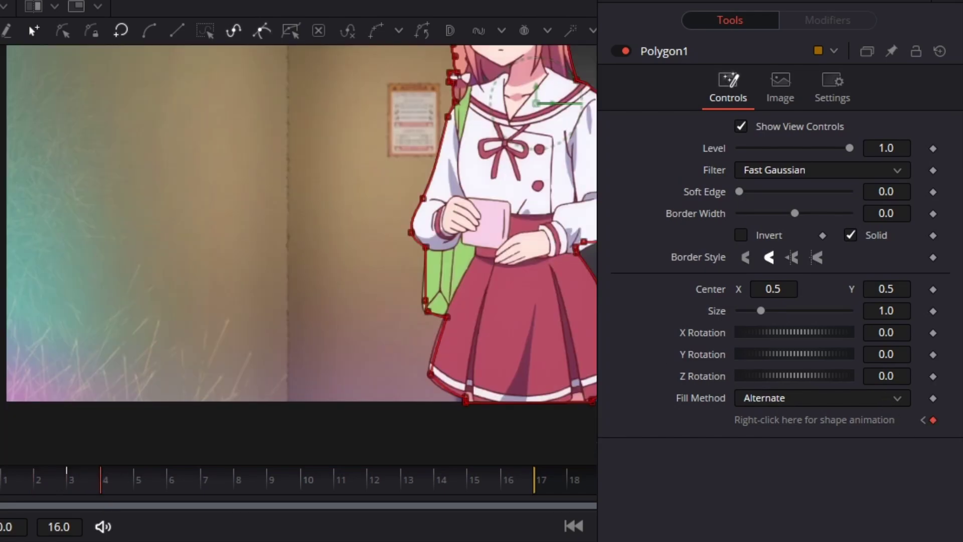
click(76, 491)
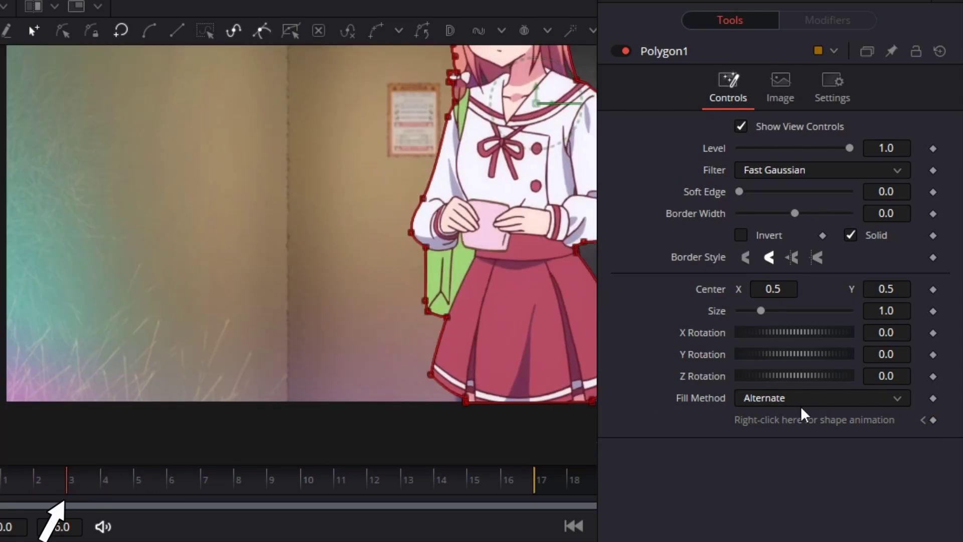
click(934, 420)
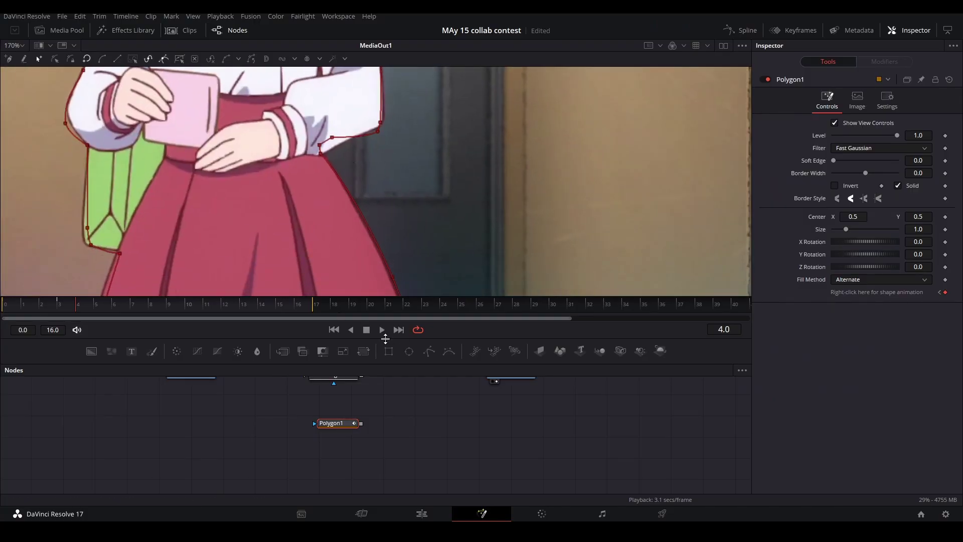
Enlarge the viewer and refit the mask's lower hem curve next to the bag-side leg at frame 4.
drag(385, 339, 390, 454)
drag(171, 353, 282, 212)
drag(254, 244, 280, 197)
scroll(279, 239, up, 2)
scroll(279, 240, up, 3)
scroll(321, 289, up, 3)
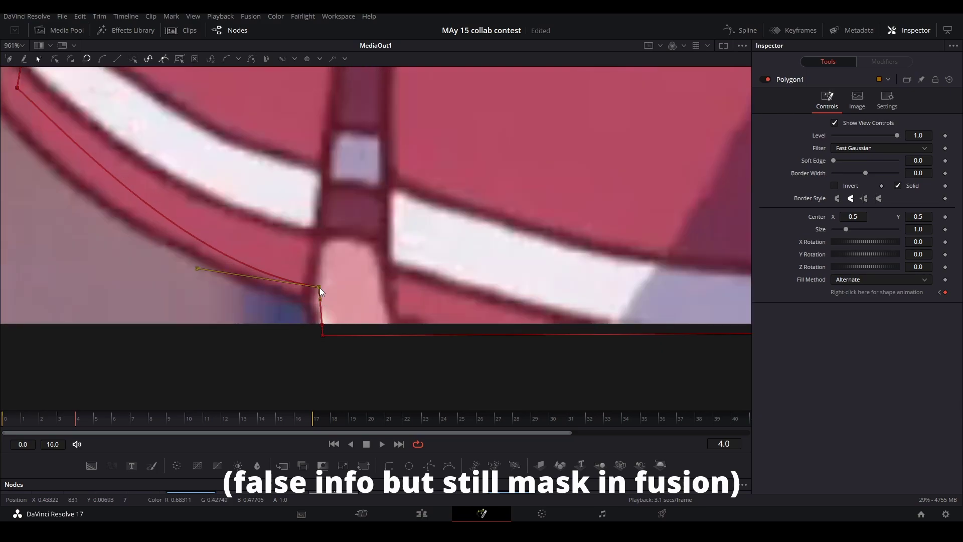
drag(319, 288, 488, 423)
drag(198, 185, 166, 196)
click(381, 259)
drag(385, 316, 441, 349)
drag(297, 317, 296, 302)
Refit the mask at the skirt hem's bag-side corner and up the skirt edge to the green bag at frame 4.
click(108, 126)
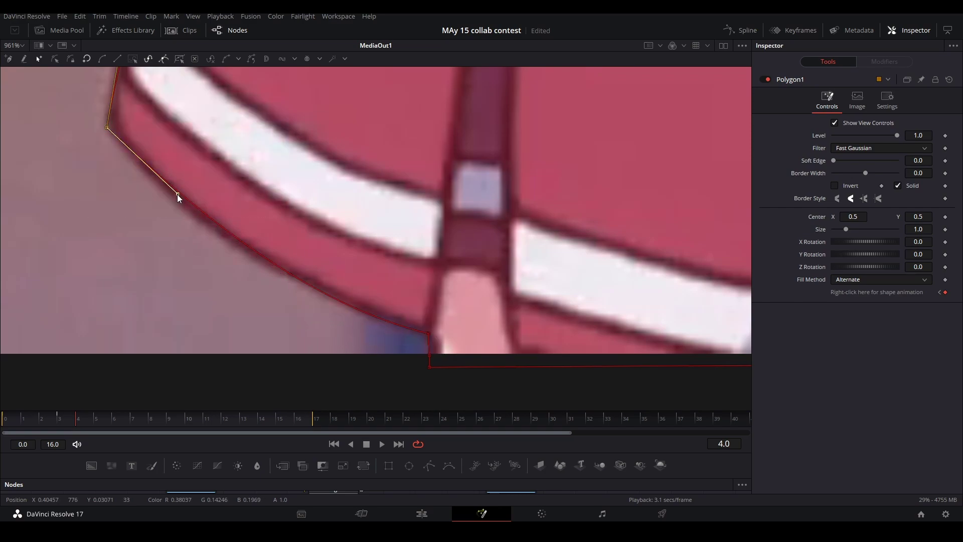
drag(178, 193, 156, 197)
click(204, 151)
scroll(216, 158, up, 3)
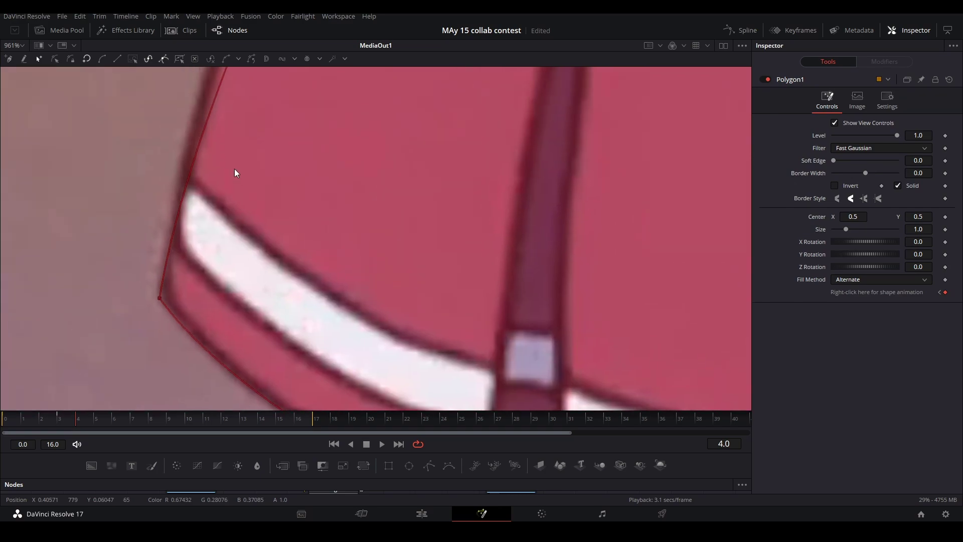
scroll(251, 200, down, 3)
scroll(367, 155, up, 2)
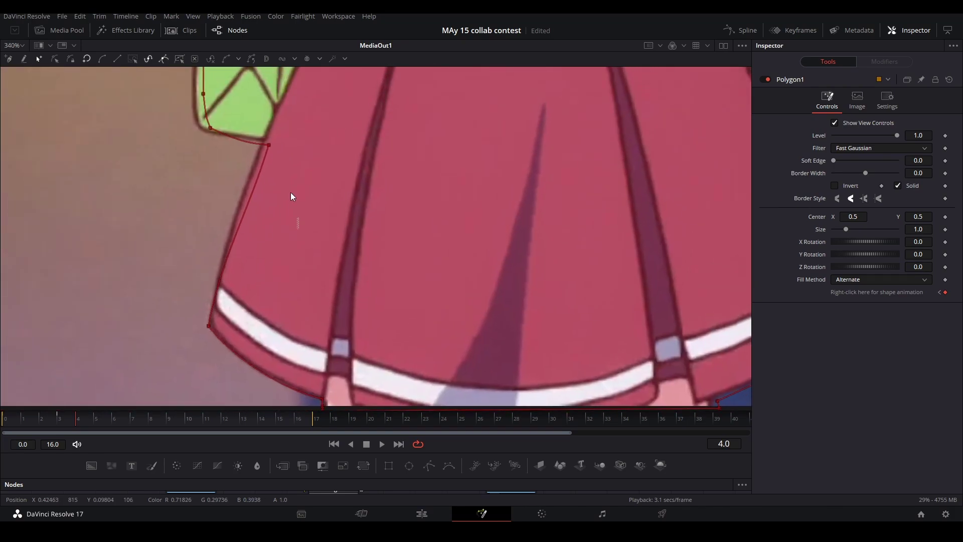
drag(285, 176, 262, 140)
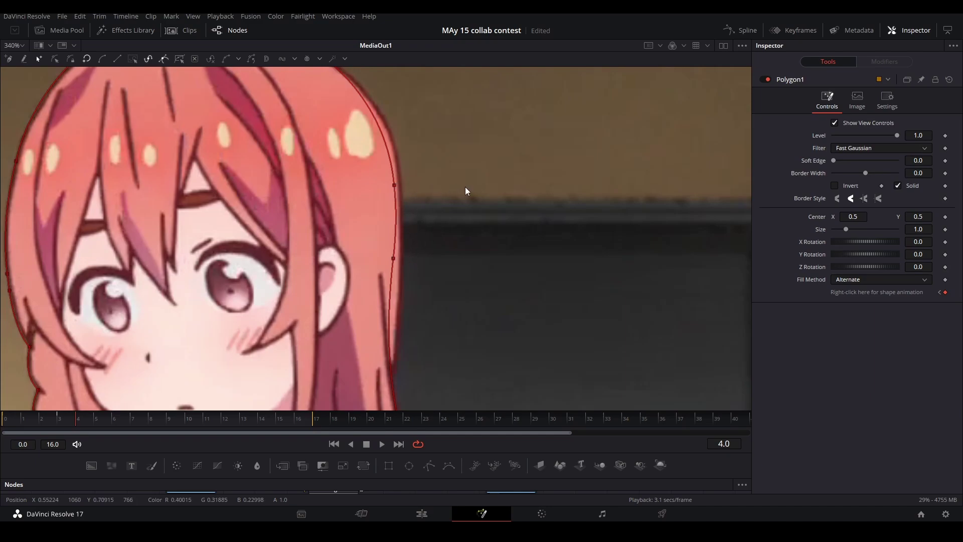
Move the mask outward onto the door-side outline of the hair at frame 4.
drag(517, 152, 387, 283)
scroll(406, 201, up, 3)
drag(387, 185, 399, 186)
click(422, 317)
scroll(351, 185, down, 9)
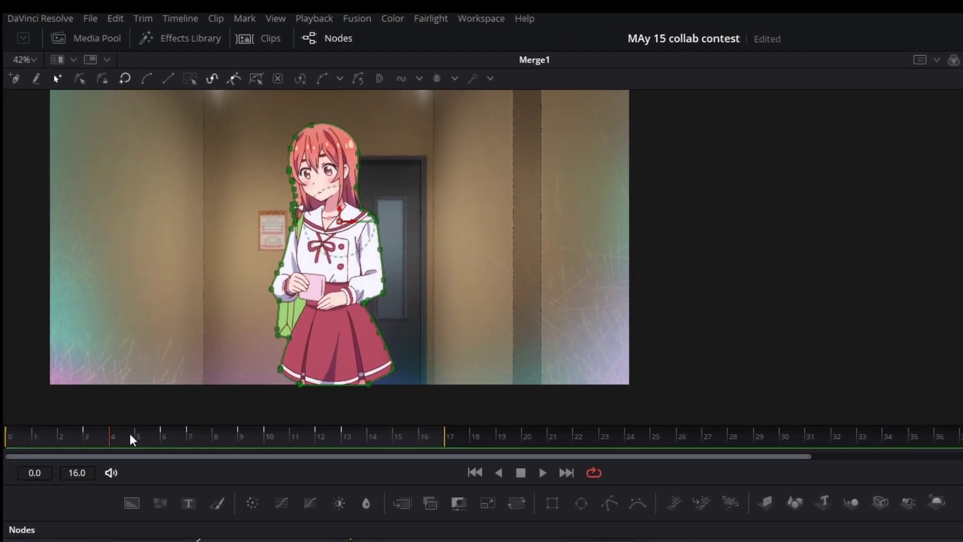
Scrub the animated mask to frame 14, connect Polygon1 to MediaIn1's mask input and play the cutout from frame 1.
drag(132, 440, 367, 440)
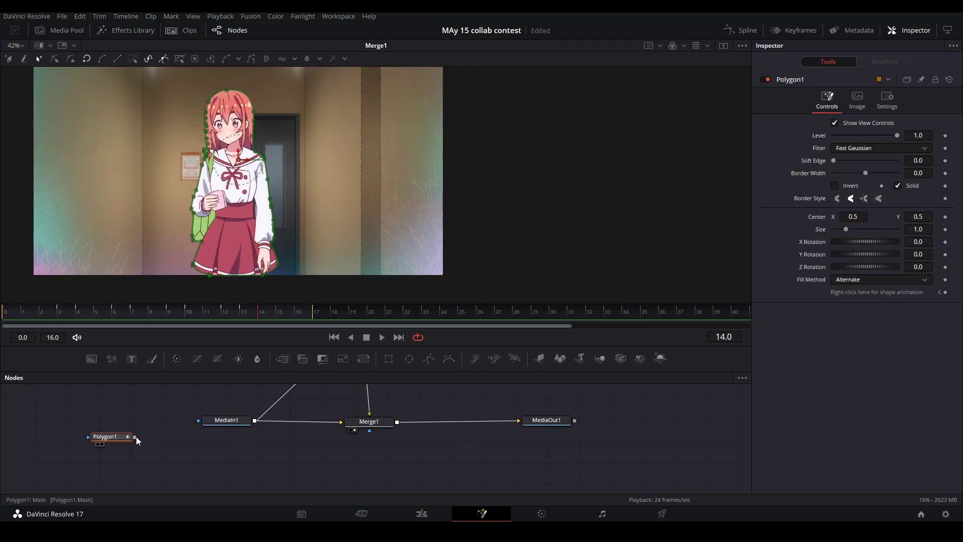
drag(134, 437, 200, 422)
click(23, 311)
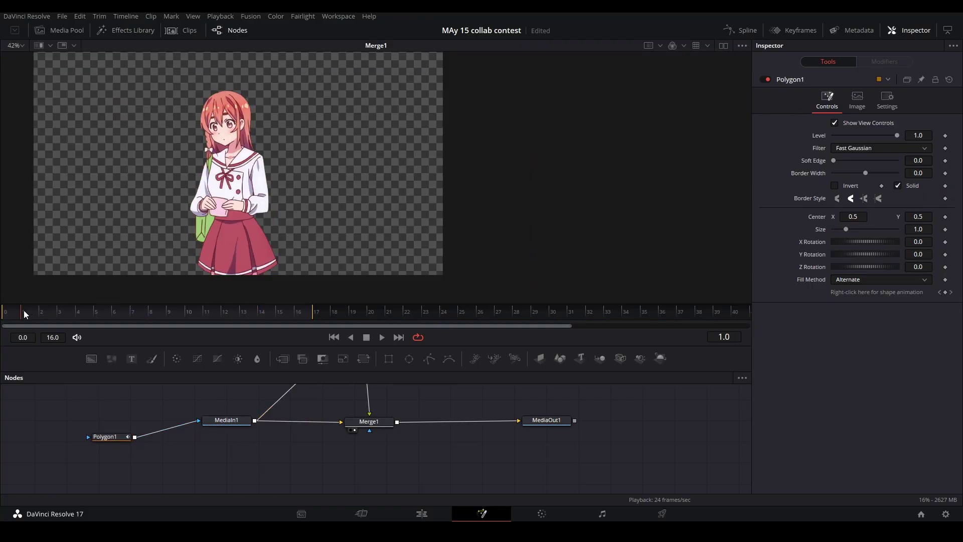
key(space)
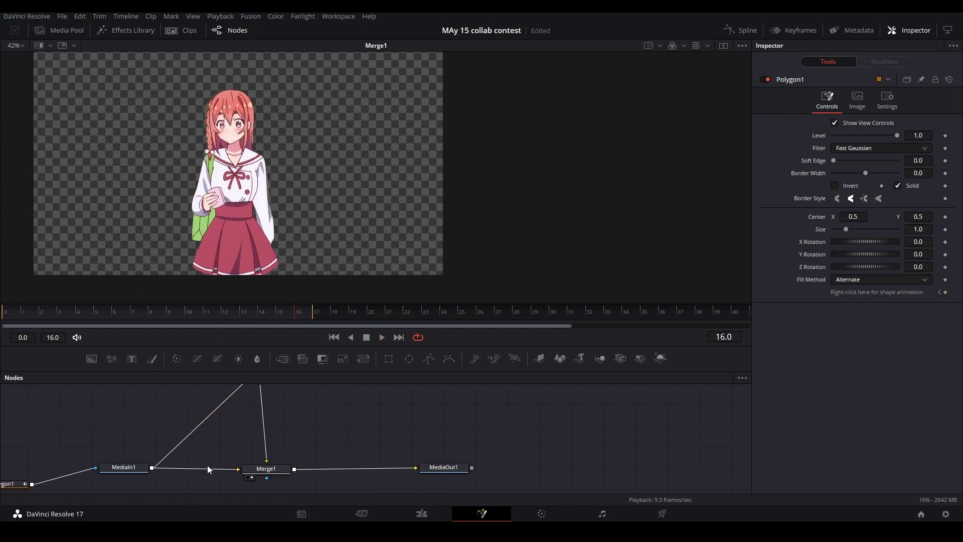
Detach Polygon1 from MediaIn1 and connect it to Merge1's effect mask input instead.
drag(230, 460, 229, 521)
drag(412, 446, 426, 401)
drag(62, 471, 405, 432)
click(193, 430)
drag(332, 467, 399, 468)
drag(377, 399, 308, 450)
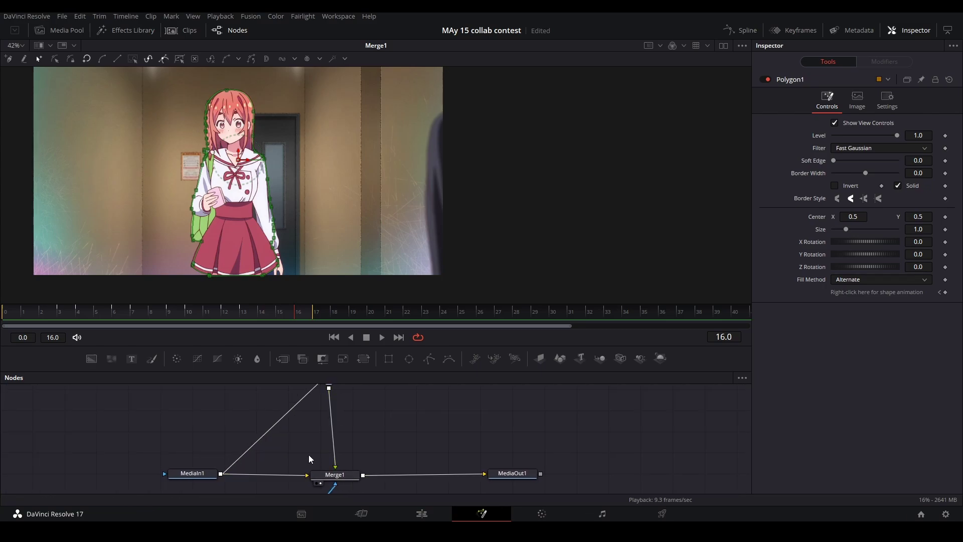
Unhook PipeRouter1 from Merge1 and reconnect its output to Merge1's foreground input.
scroll(240, 456, right, 2)
scroll(170, 466, up, 2)
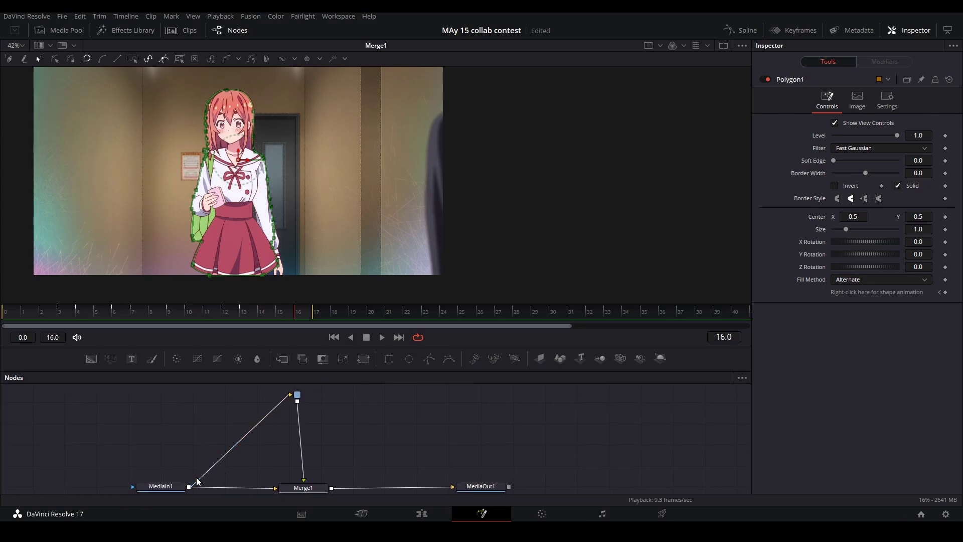
click(302, 465)
drag(290, 467, 275, 437)
drag(194, 443, 183, 456)
drag(239, 418, 204, 478)
scroll(241, 447, down, 1)
scroll(241, 447, right, 1)
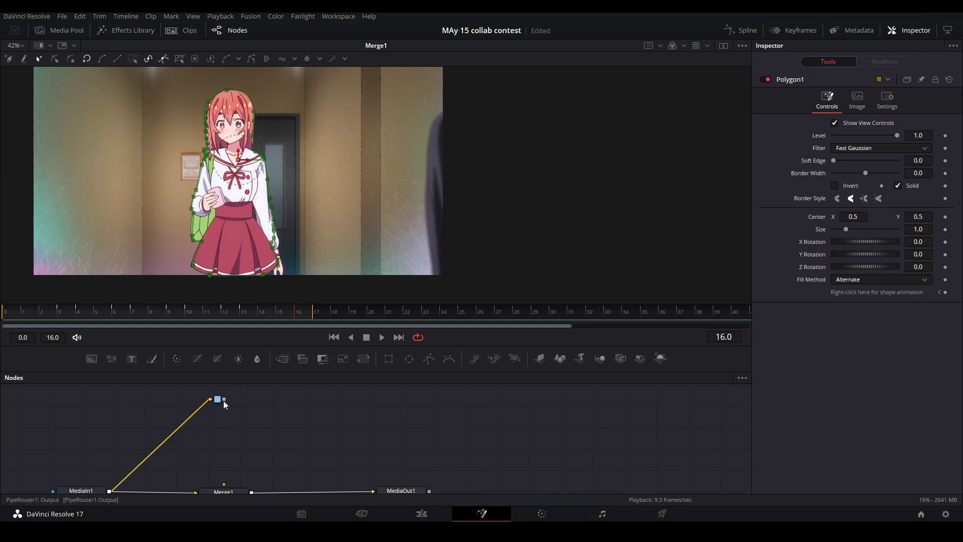
drag(218, 405, 224, 484)
scroll(253, 439, down, 3)
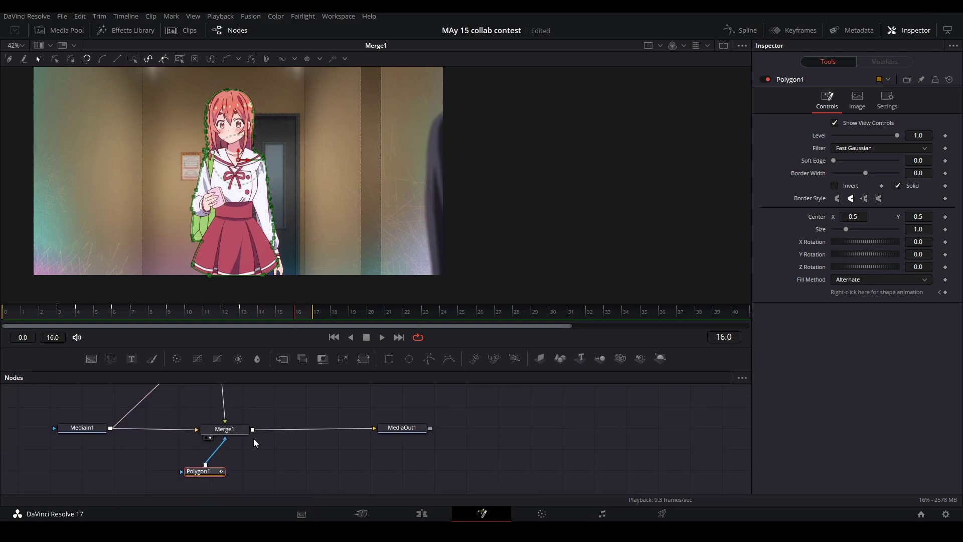
Insert a second Merge node between MediaIn1 and Merge1, moving MediaIn1 aside to make room.
click(225, 430)
scroll(221, 431, up, 1)
scroll(221, 431, right, 1)
drag(200, 492, 221, 490)
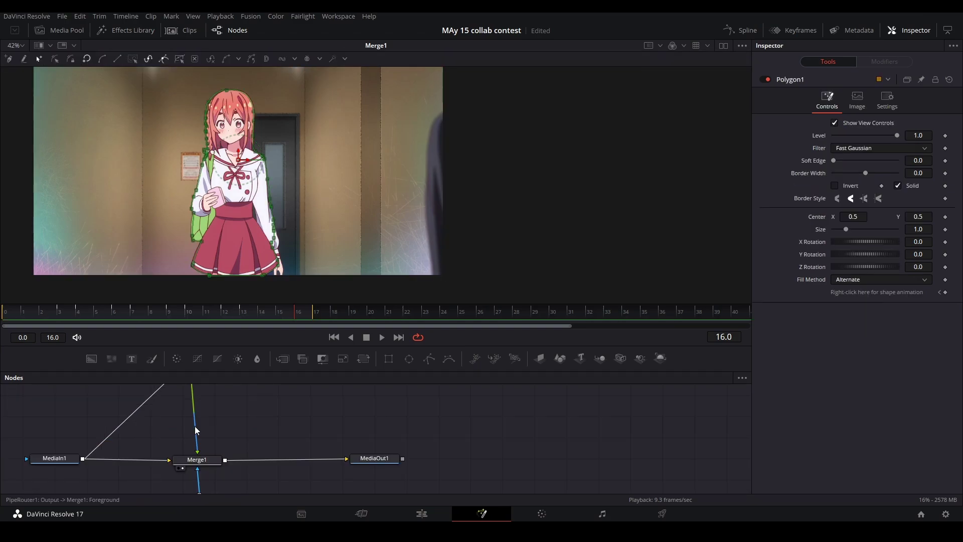
scroll(247, 442, down, 1)
click(115, 429)
scroll(117, 430, left, 2)
drag(123, 429, 81, 425)
drag(169, 427, 170, 427)
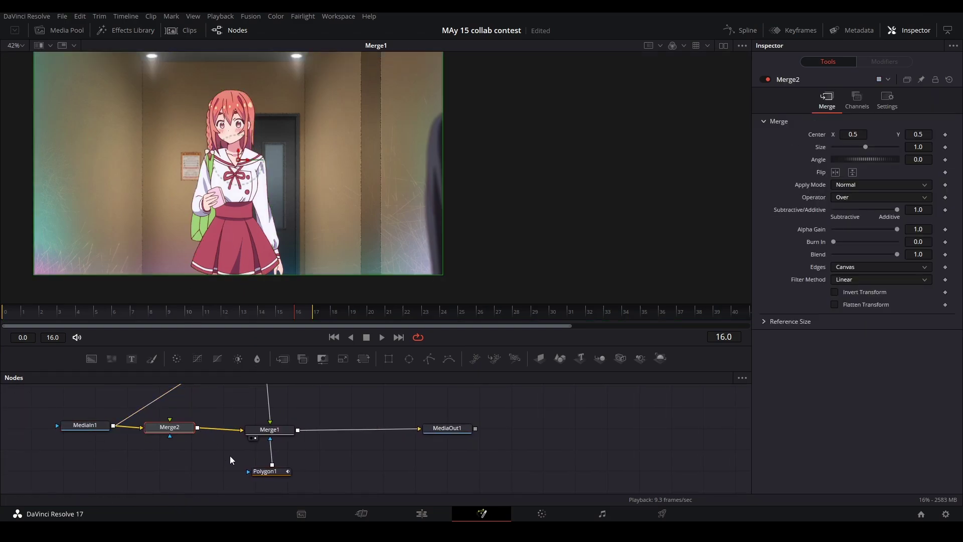
Add a Background node masked by a Rectangle and connect the Background to Merge2.
scroll(201, 446, down, 1)
click(94, 360)
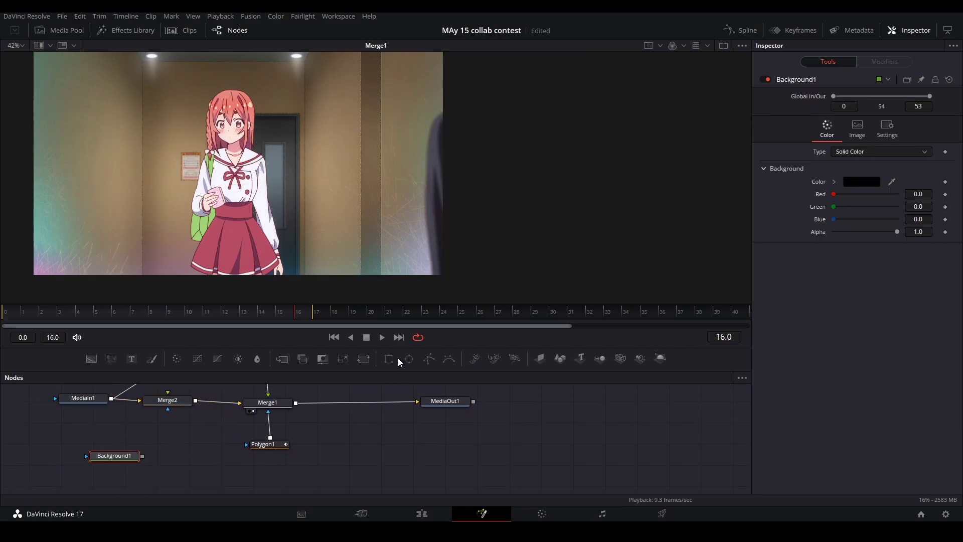
drag(396, 358, 41, 465)
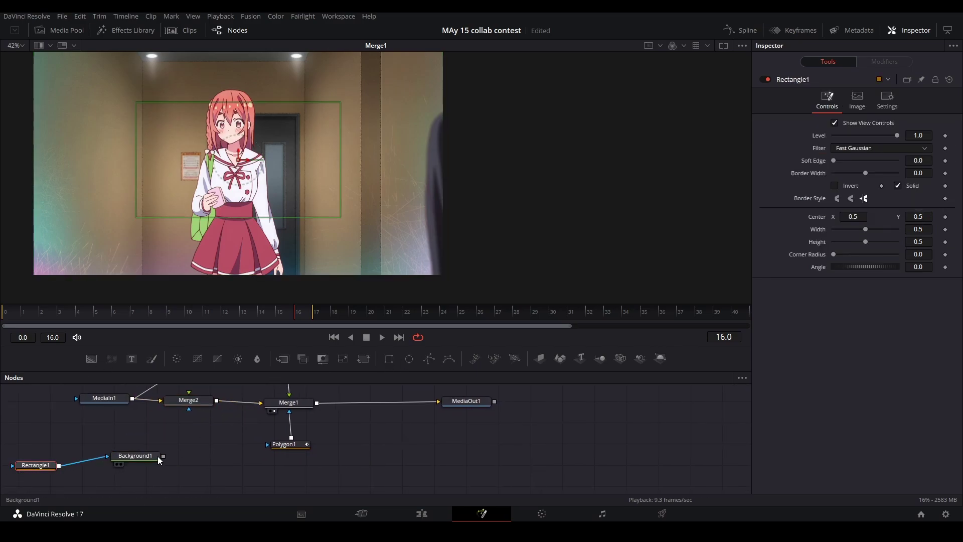
drag(190, 409, 196, 407)
Step through the opening frames and add a second Polygon node for the background gap between the hair and collar.
click(226, 185)
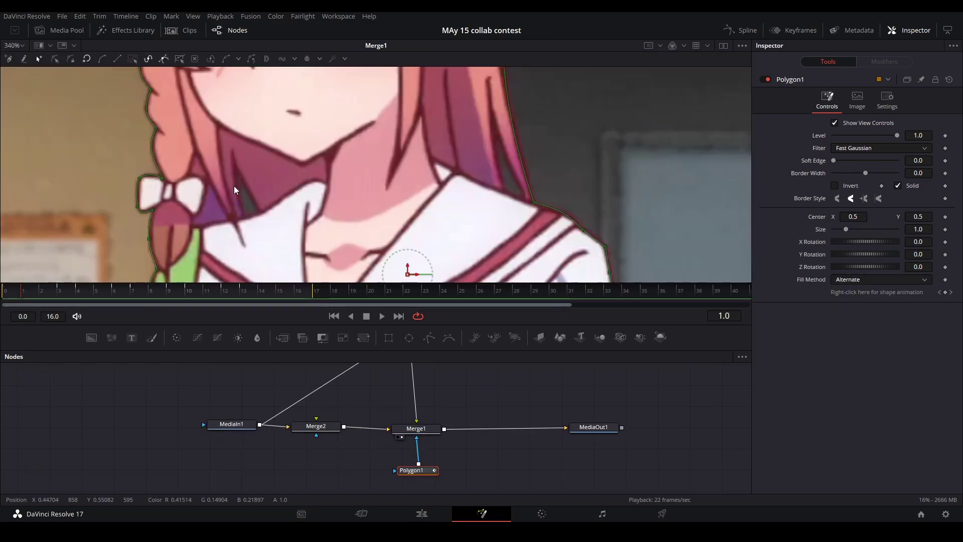
mouse_move(53, 290)
mouse_down()
mouse_move(189, 293)
mouse_move(61, 297)
mouse_up()
drag(429, 338, 403, 423)
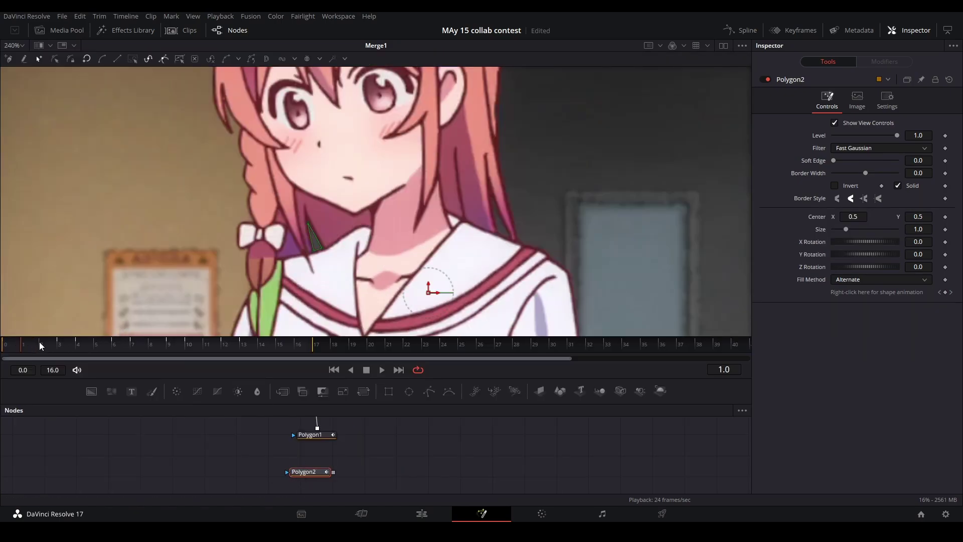
Scrub the gap mask to frame 13 and connect Polygon2 to Polygon1's mask input.
drag(42, 346, 244, 346)
click(338, 481)
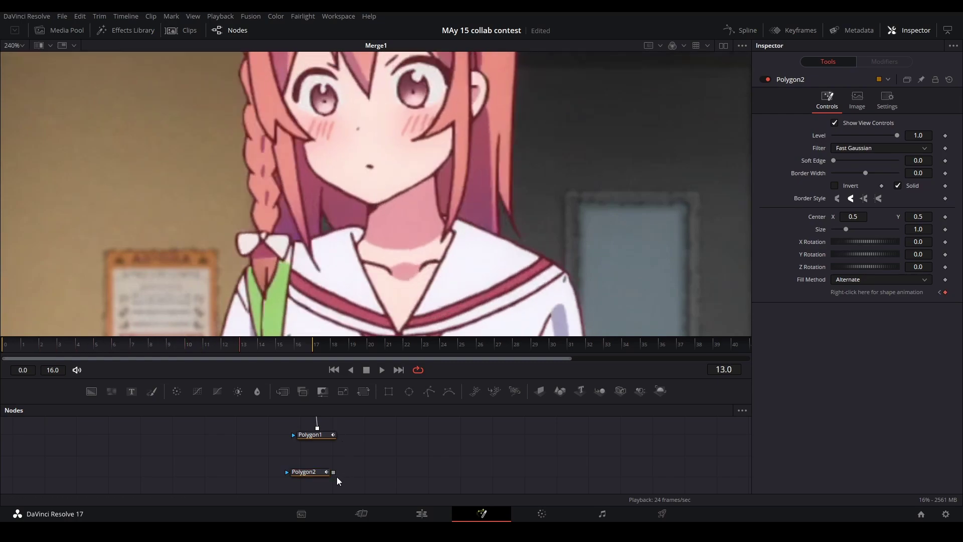
drag(329, 472, 323, 438)
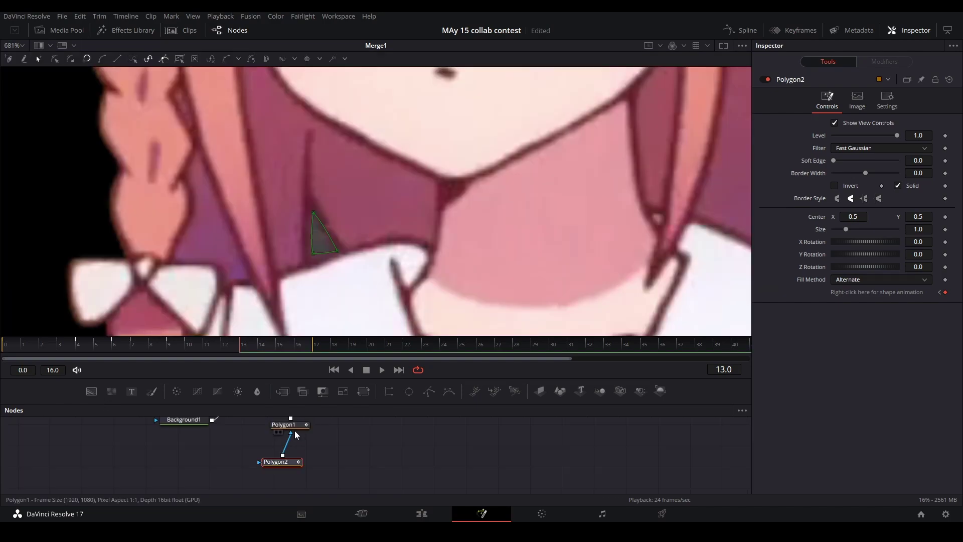
Try other paint modes on Polygon1, including Subtract, and set it to Invert to cut out the hair gap.
click(293, 426)
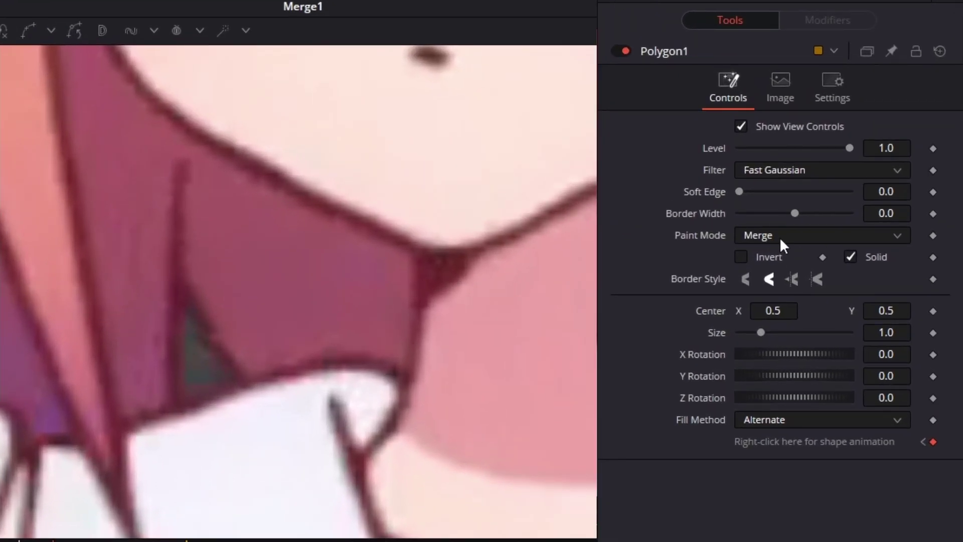
click(779, 237)
click(782, 277)
click(773, 235)
click(772, 297)
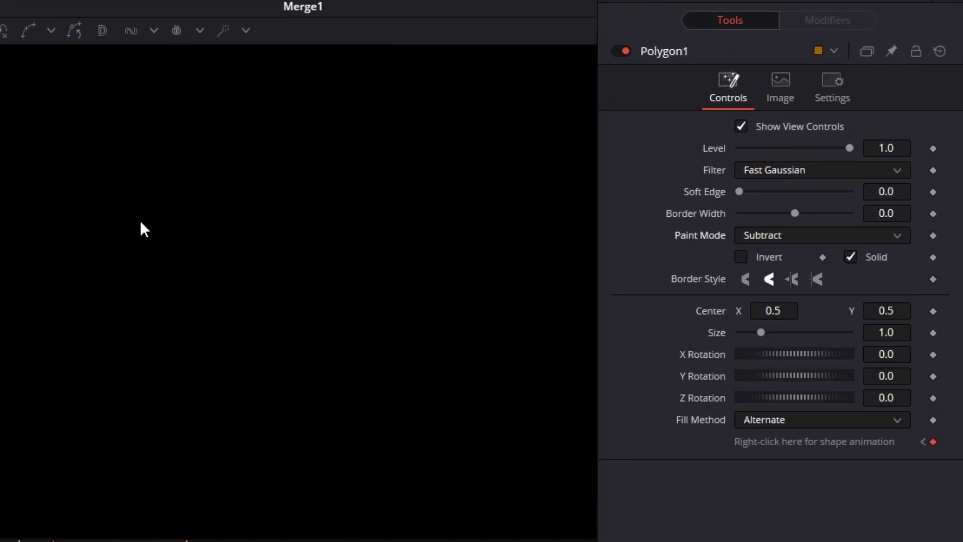
click(773, 235)
click(781, 408)
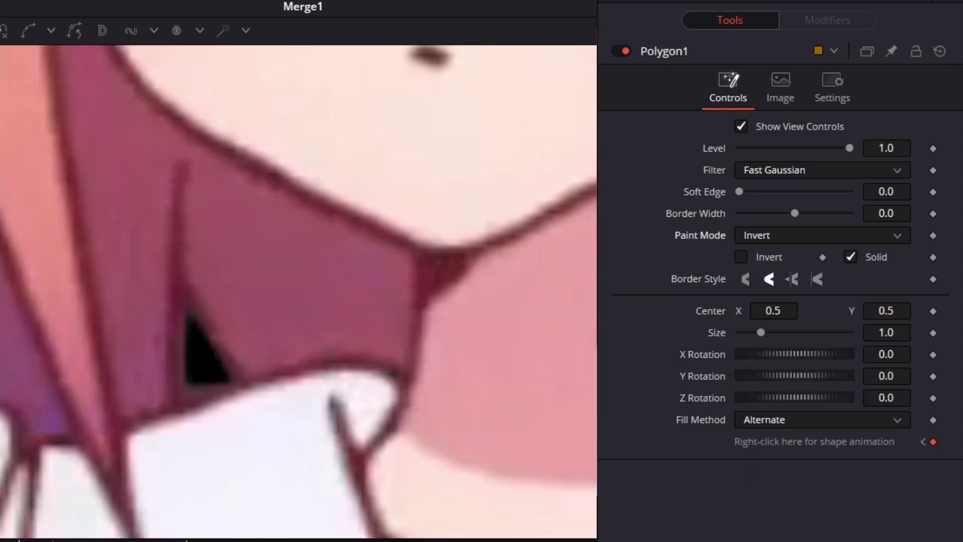